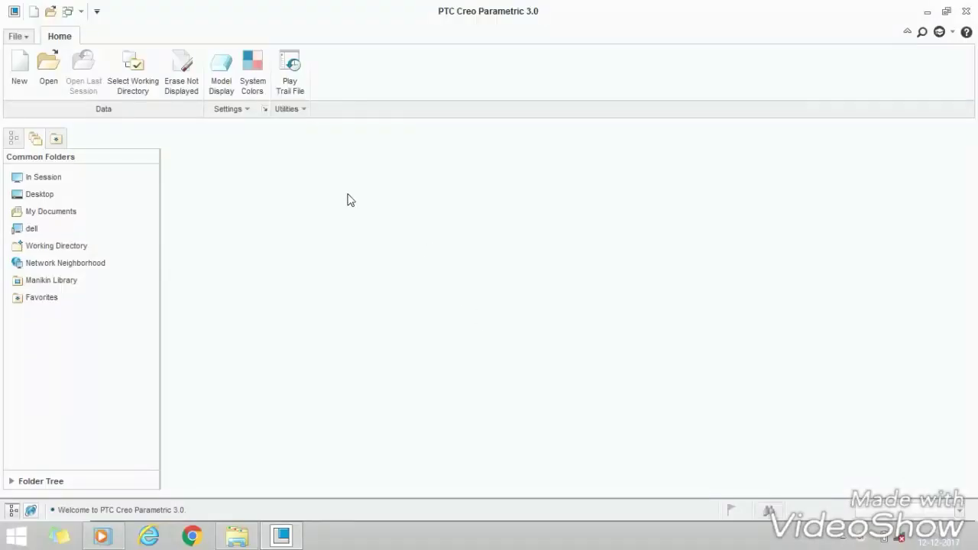
Create a new solid part named 'gear' from the mmns_part_solid template instead of the default.
{"action": "left_click", "coordinate": [20, 68]}
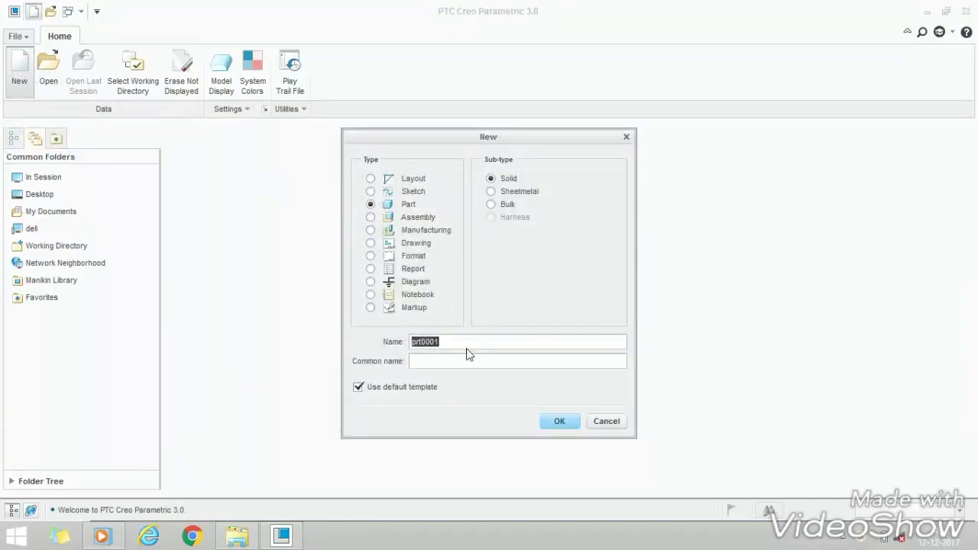
{"action": "type", "text": "gear"}
{"action": "left_click", "coordinate": [358, 386]}
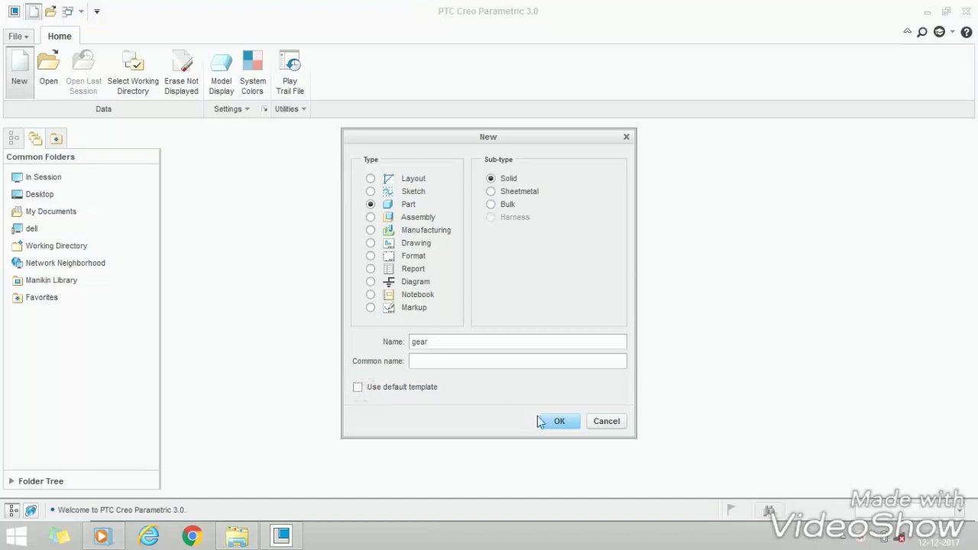
{"action": "left_click", "coordinate": [559, 422]}
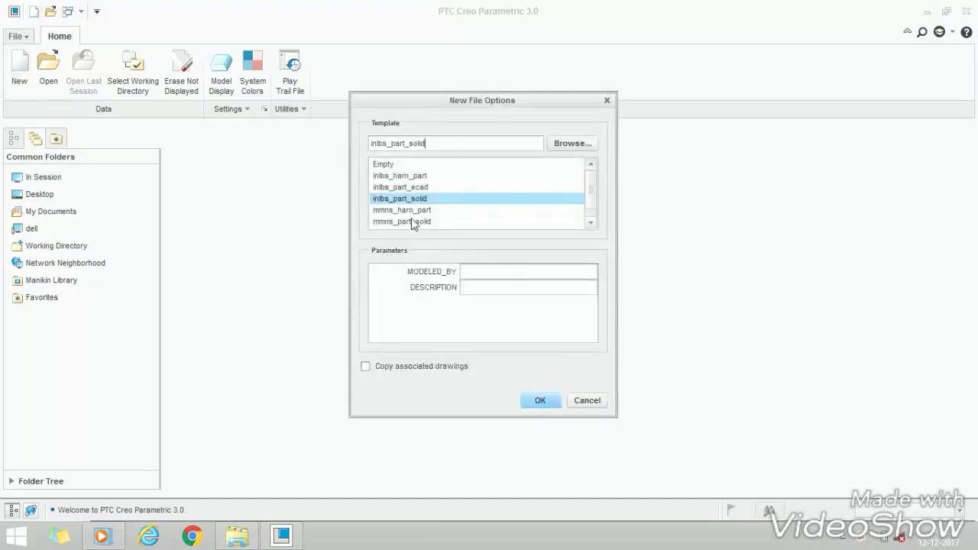
{"action": "left_click", "coordinate": [418, 221]}
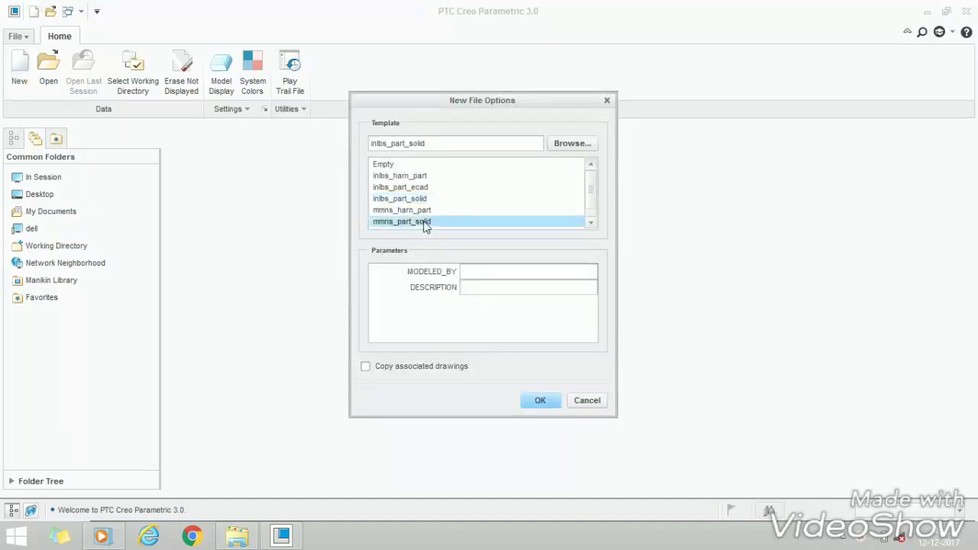
{"action": "left_click", "coordinate": [539, 401]}
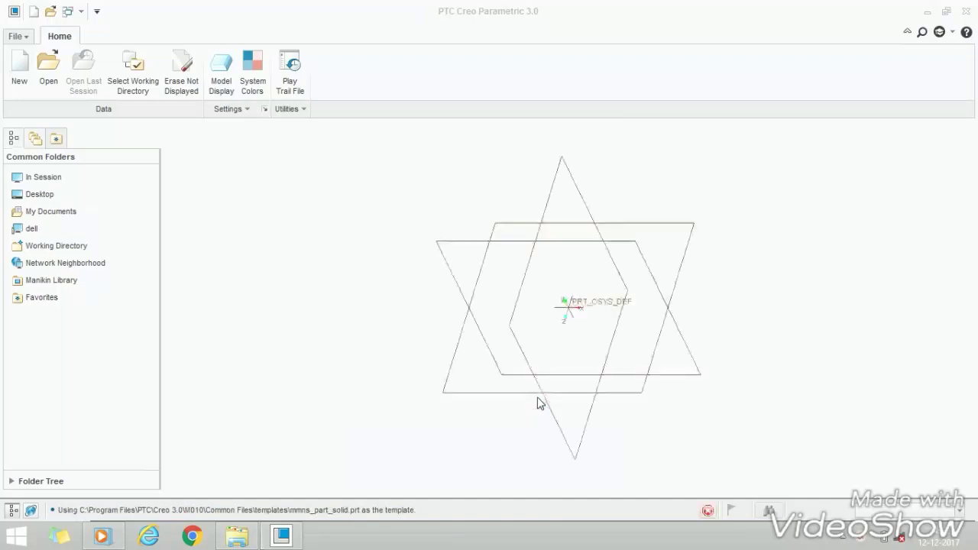
On the FRONT plane, sketch a 200 mm diameter circle centred at the origin.
{"action": "left_click", "coordinate": [450, 250]}
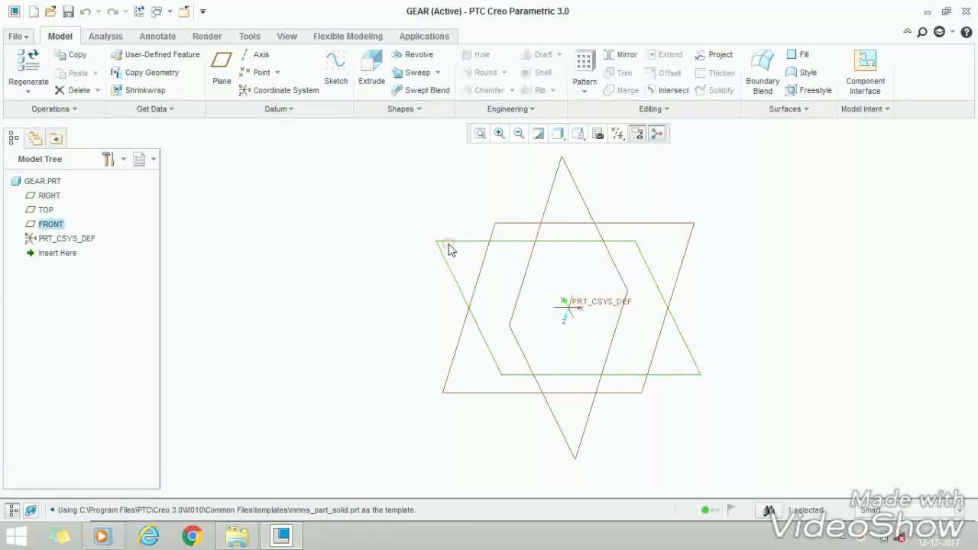
{"action": "left_click", "coordinate": [337, 78]}
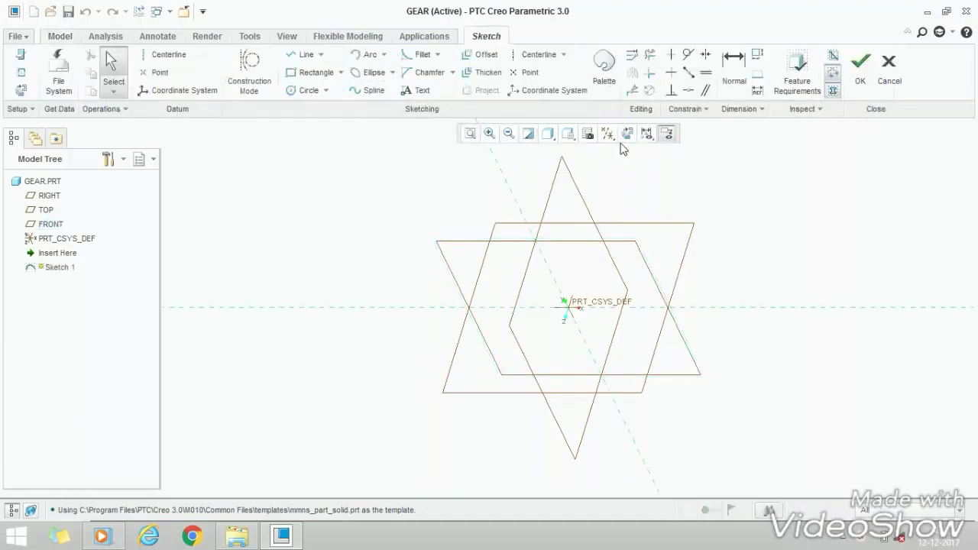
{"action": "left_click", "coordinate": [626, 136]}
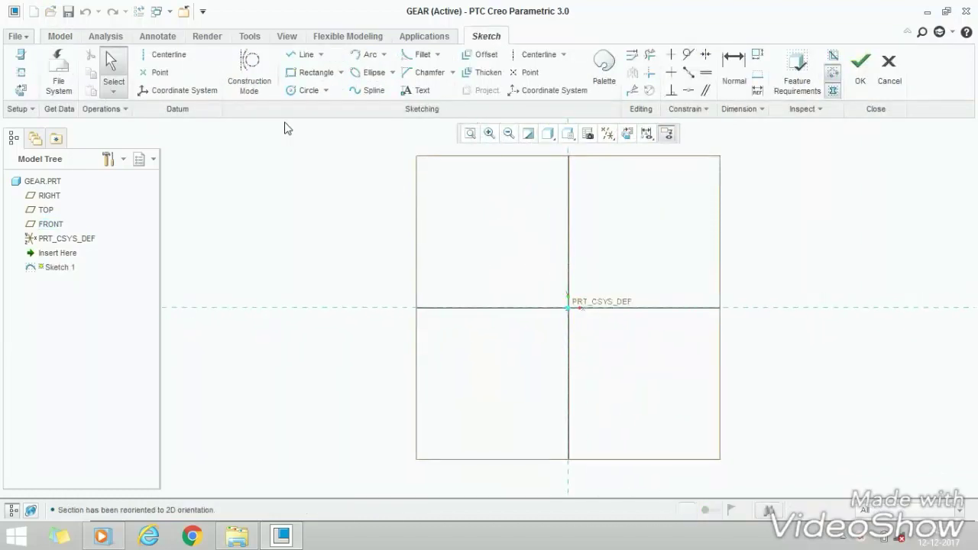
{"action": "left_click", "coordinate": [291, 93]}
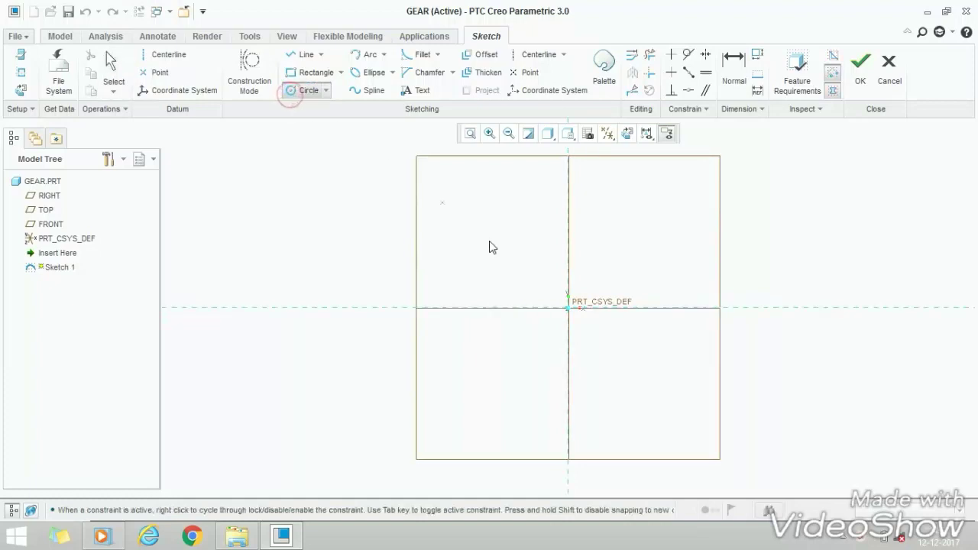
{"action": "left_click", "coordinate": [569, 310]}
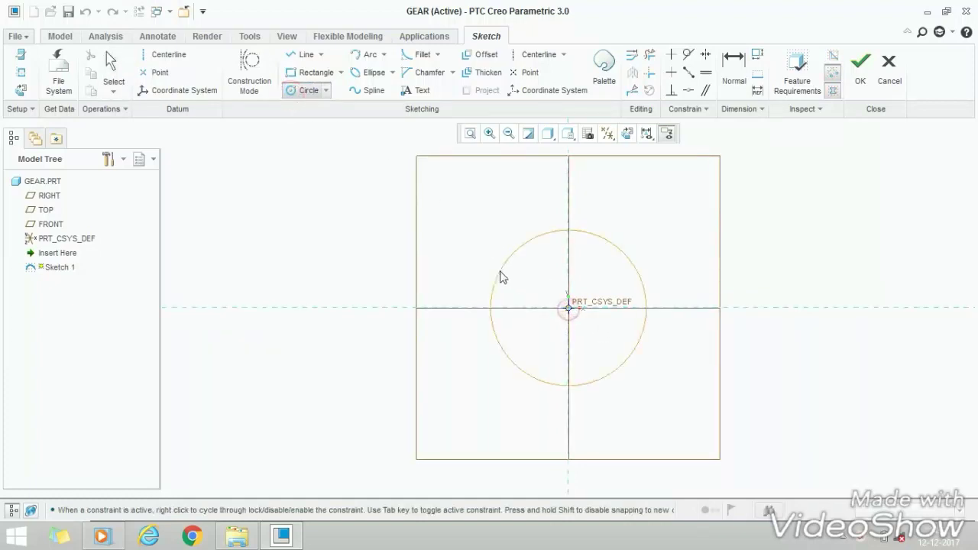
{"action": "left_click", "coordinate": [501, 272]}
{"action": "middle_click", "coordinate": [474, 261]}
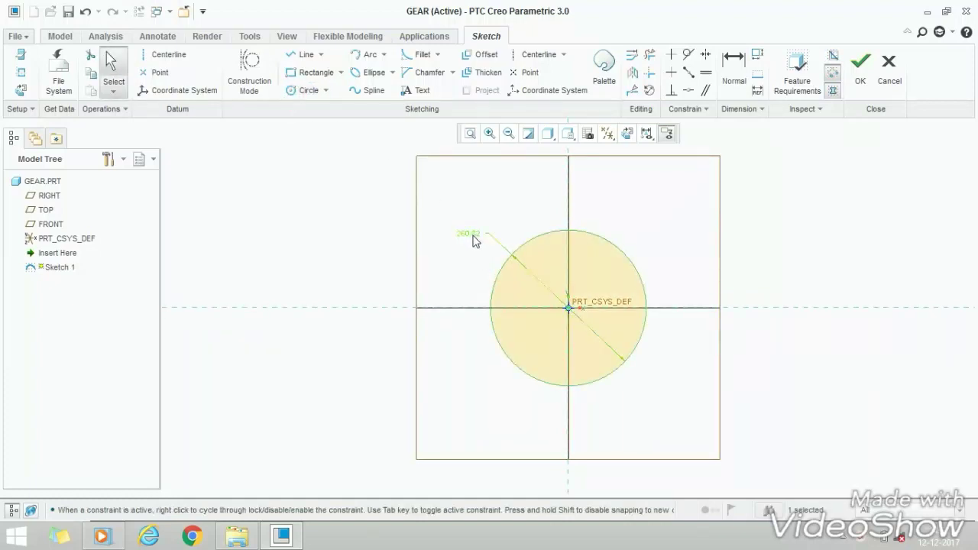
{"action": "double_click", "coordinate": [469, 232]}
{"action": "type", "text": "200"}
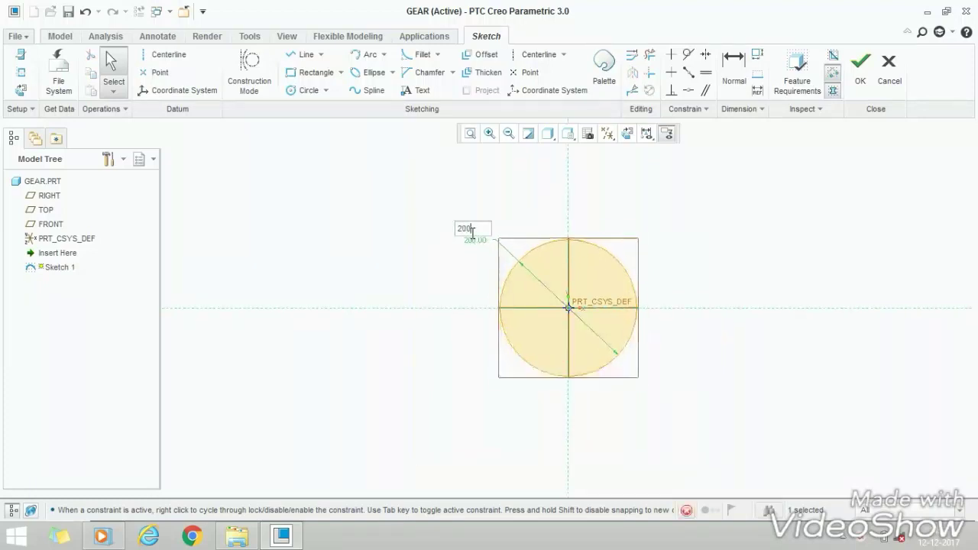
{"action": "key", "text": "Return"}
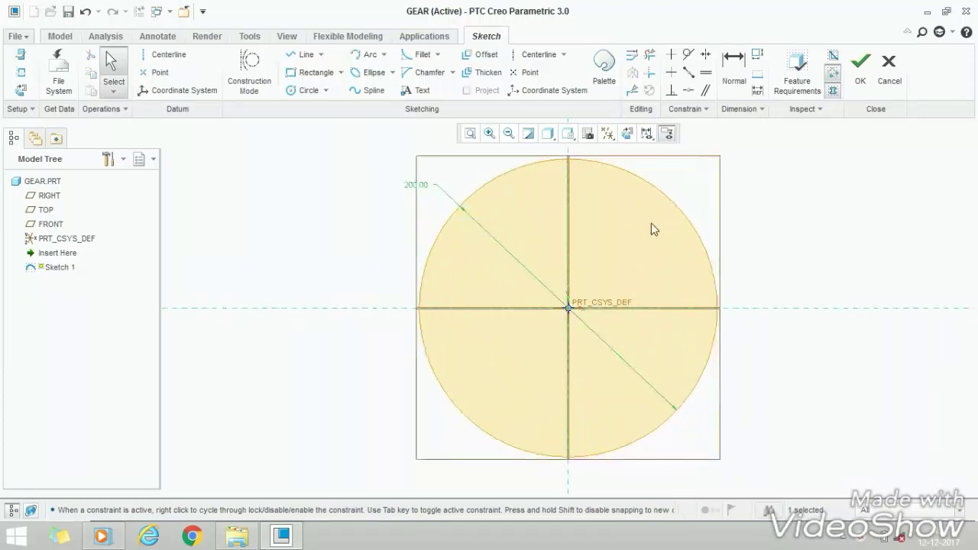
{"action": "left_click", "coordinate": [854, 86]}
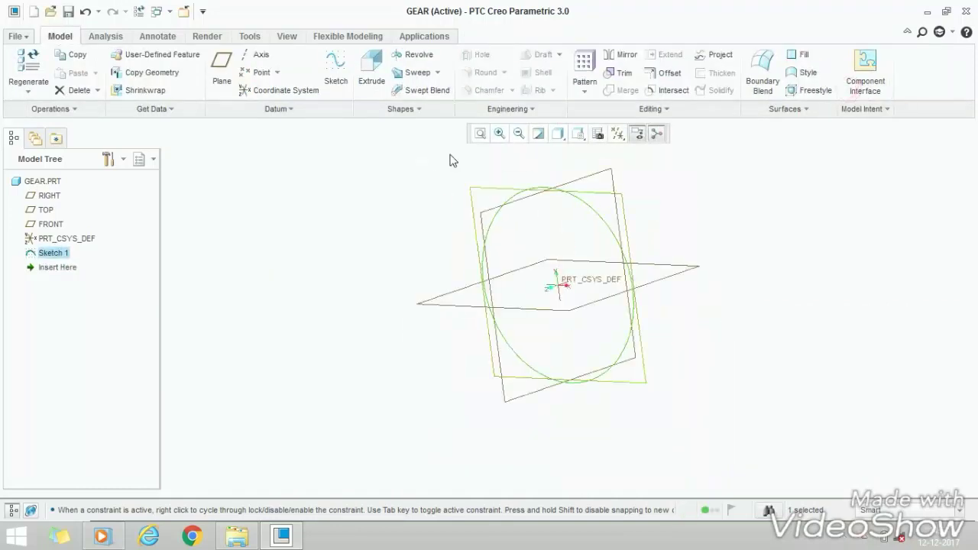
Extrude the circle sketch 80 mm deep into the cylindrical gear blank.
{"action": "left_click", "coordinate": [371, 77]}
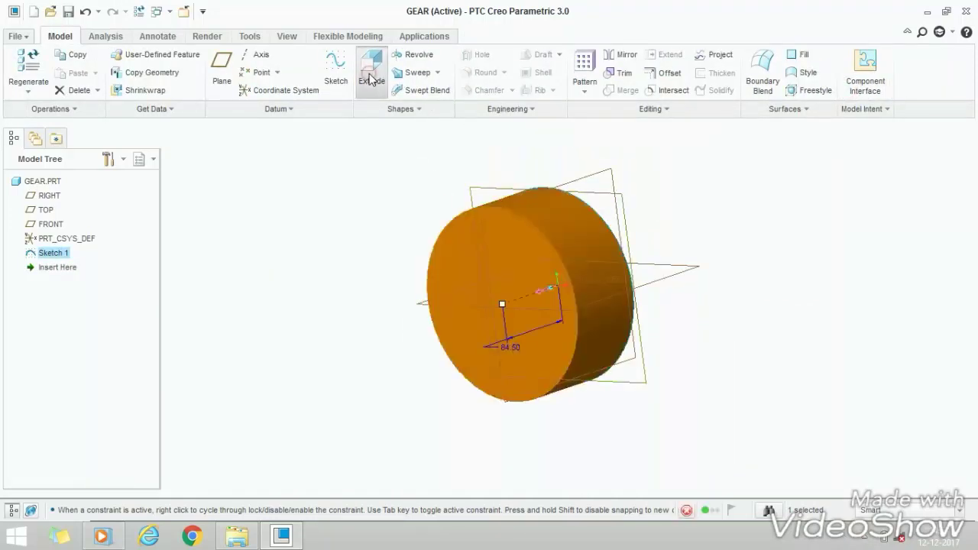
{"action": "double_click", "coordinate": [118, 74]}
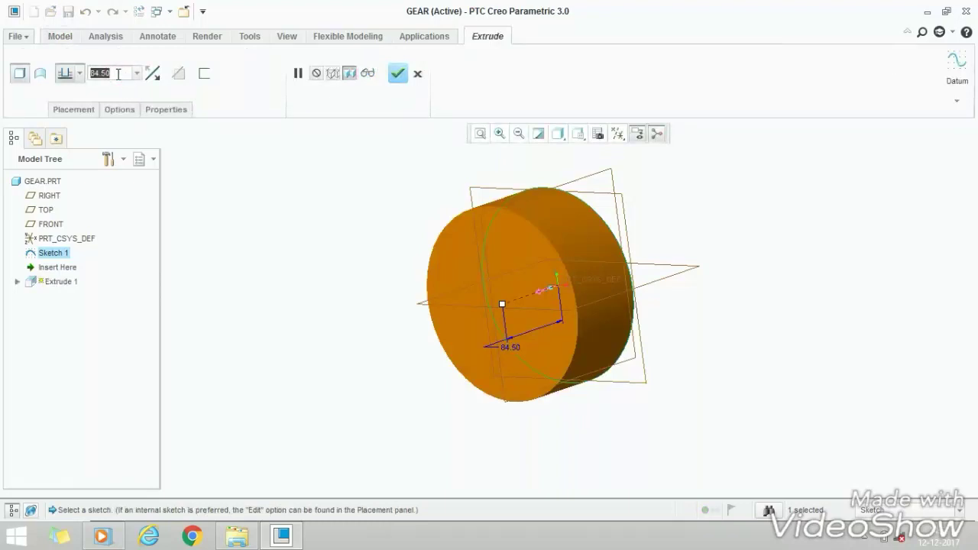
{"action": "type", "text": "80"}
{"action": "key", "text": "Return"}
{"action": "left_click", "coordinate": [398, 74]}
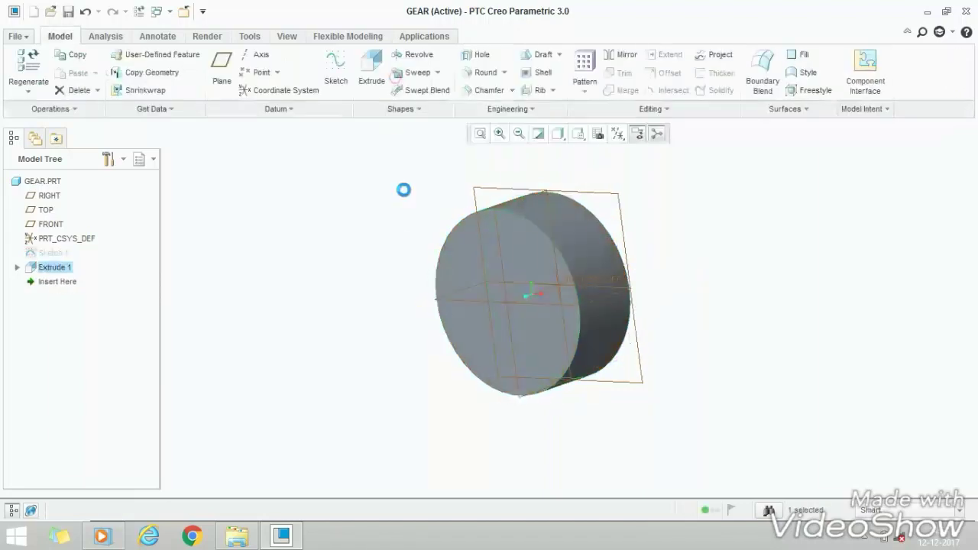
{"action": "mouse_move", "coordinate": [393, 262]}
{"action": "middle_mouse_down"}
{"action": "mouse_move", "coordinate": [359, 234]}
{"action": "mouse_move", "coordinate": [387, 249]}
{"action": "middle_mouse_up"}
{"action": "key", "text": "ctrl+g"}
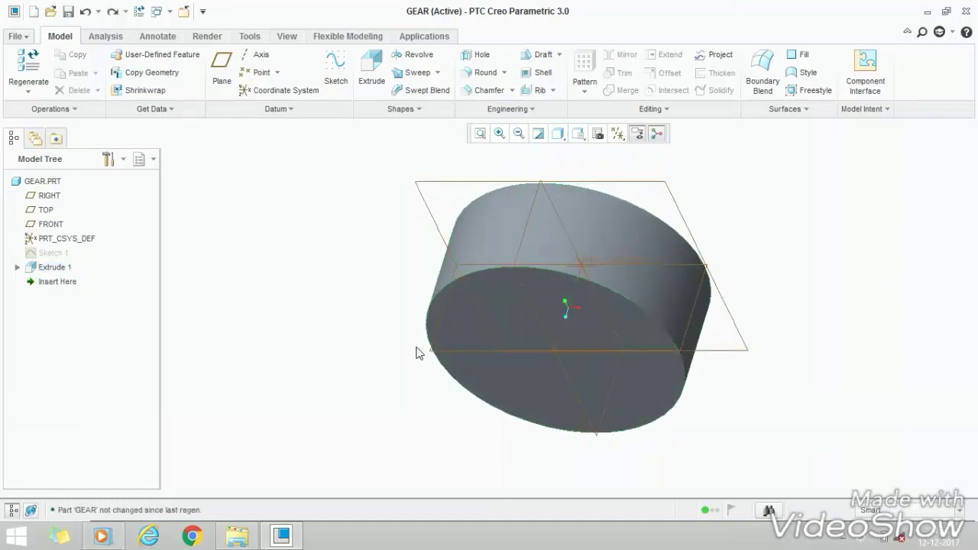
Create datum plane DTM1 offset 100 mm from the TOP plane.
{"action": "left_click", "coordinate": [217, 77]}
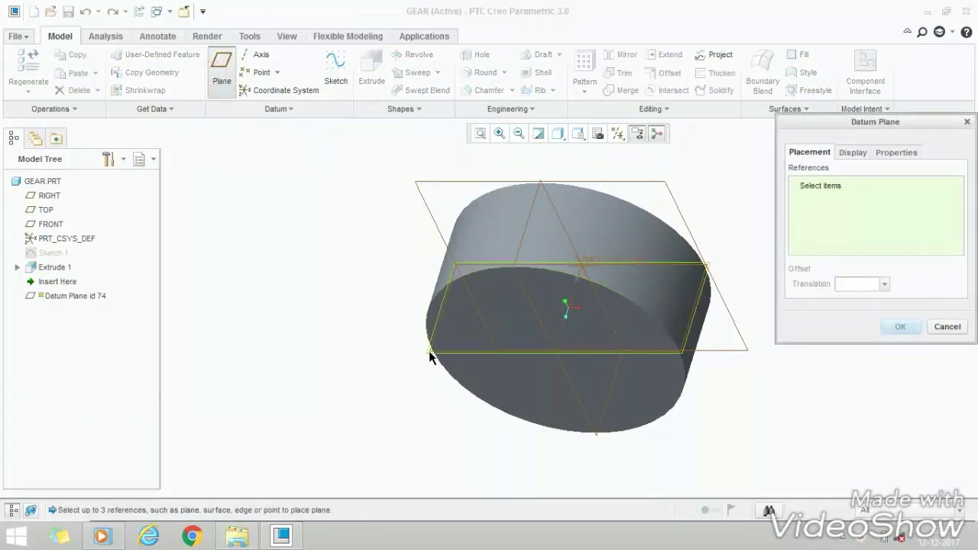
{"action": "left_click", "coordinate": [428, 351]}
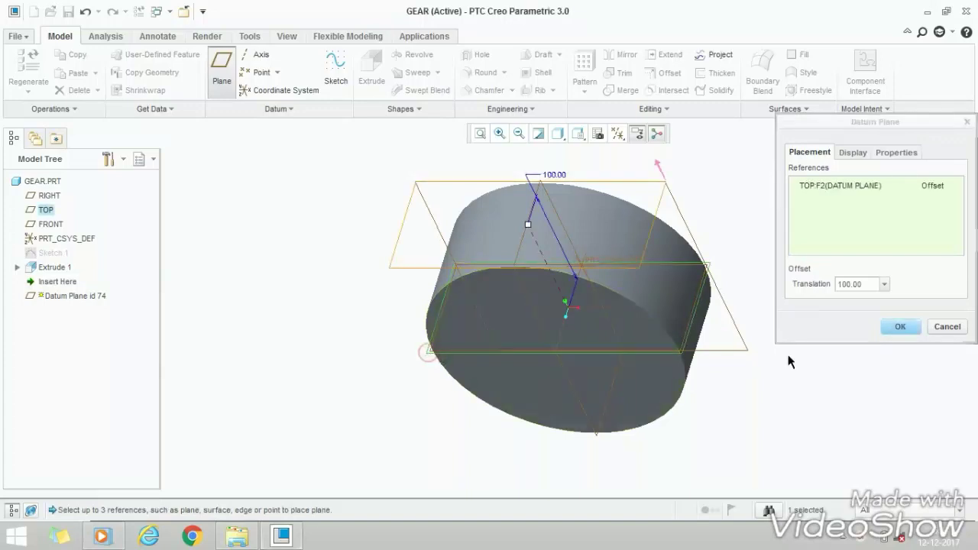
{"action": "left_click", "coordinate": [861, 285]}
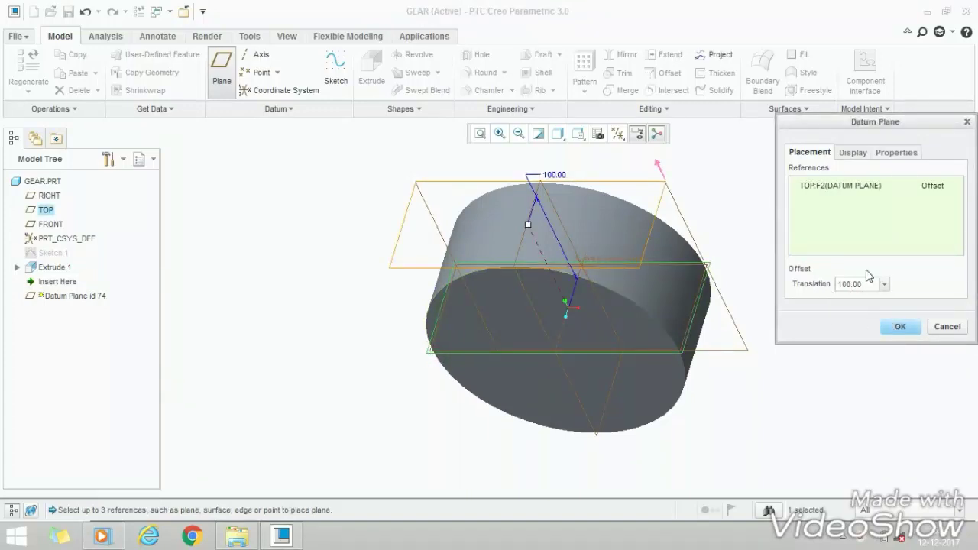
{"action": "left_click", "coordinate": [900, 326]}
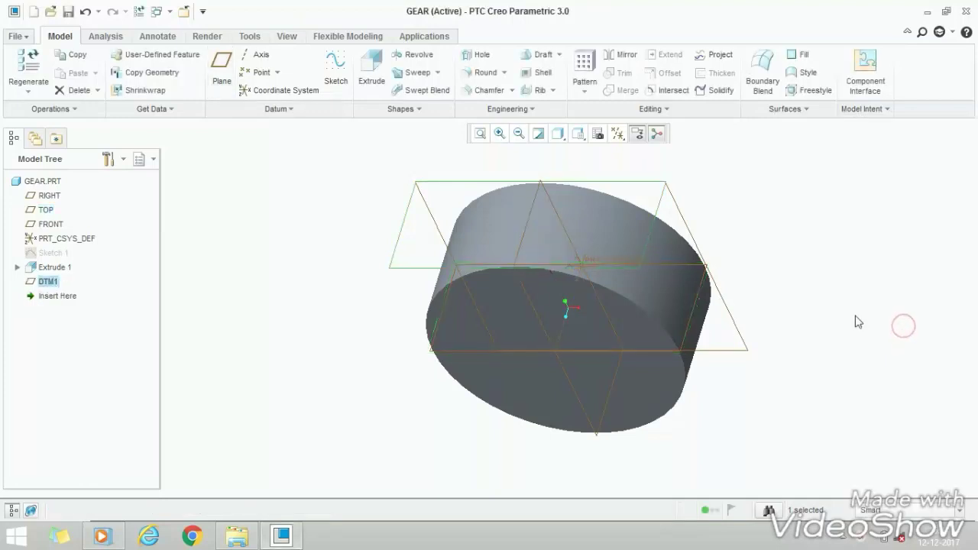
On DTM1, sketch a single slanted line across the disc.
{"action": "left_click", "coordinate": [336, 74]}
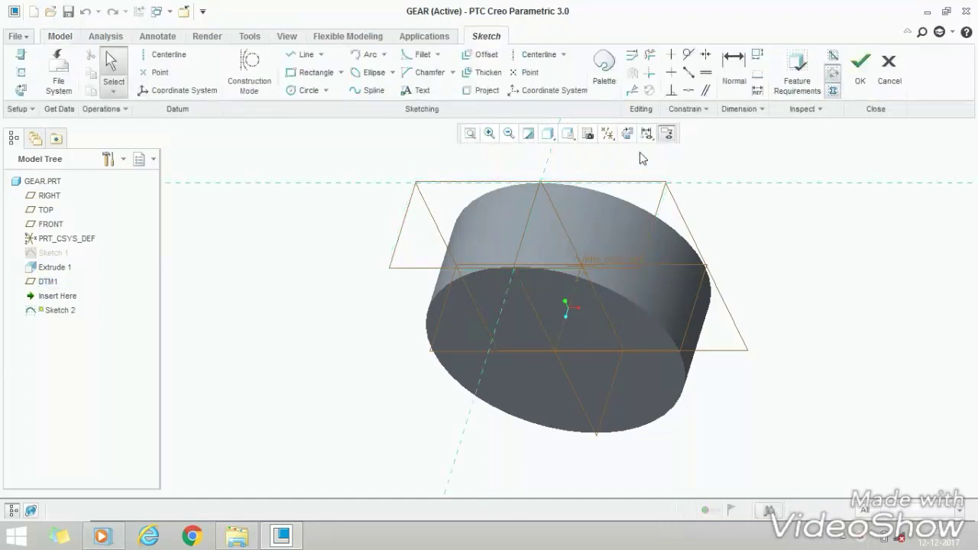
{"action": "left_click", "coordinate": [625, 133]}
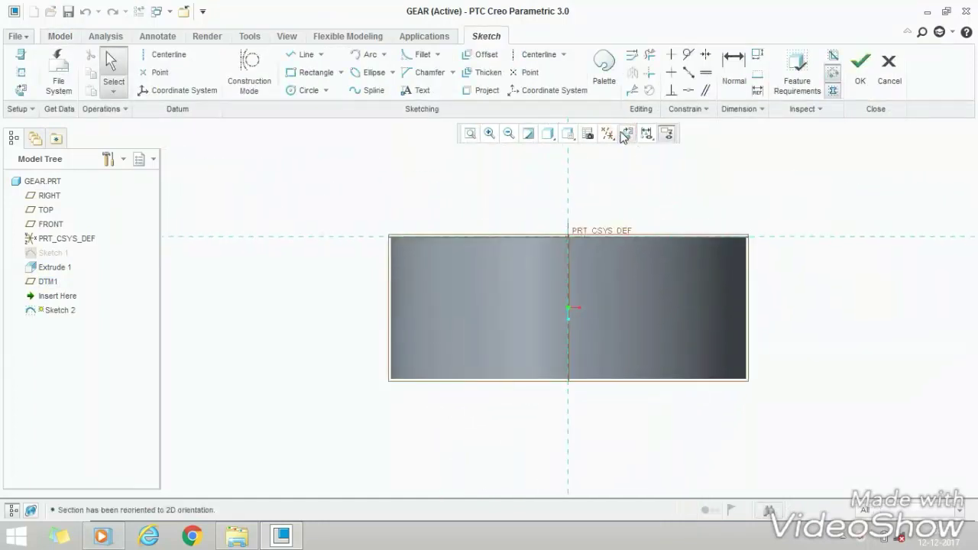
{"action": "left_click", "coordinate": [304, 58]}
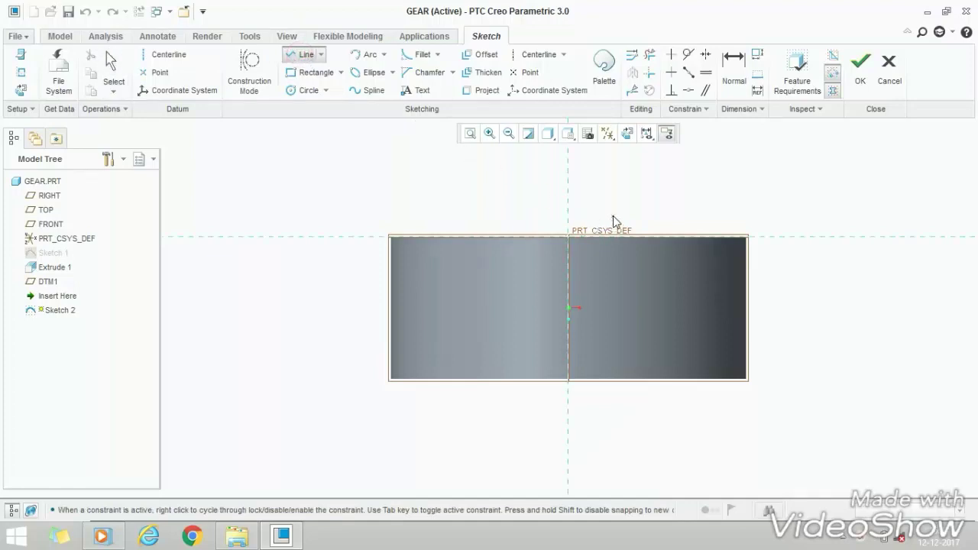
{"action": "left_click", "coordinate": [463, 433]}
{"action": "middle_click", "coordinate": [403, 340]}
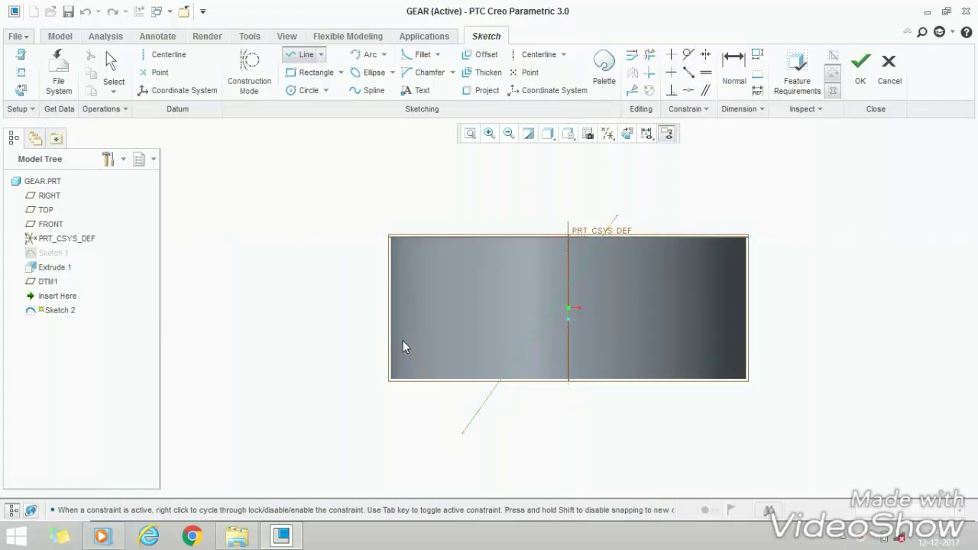
{"action": "middle_click", "coordinate": [461, 331]}
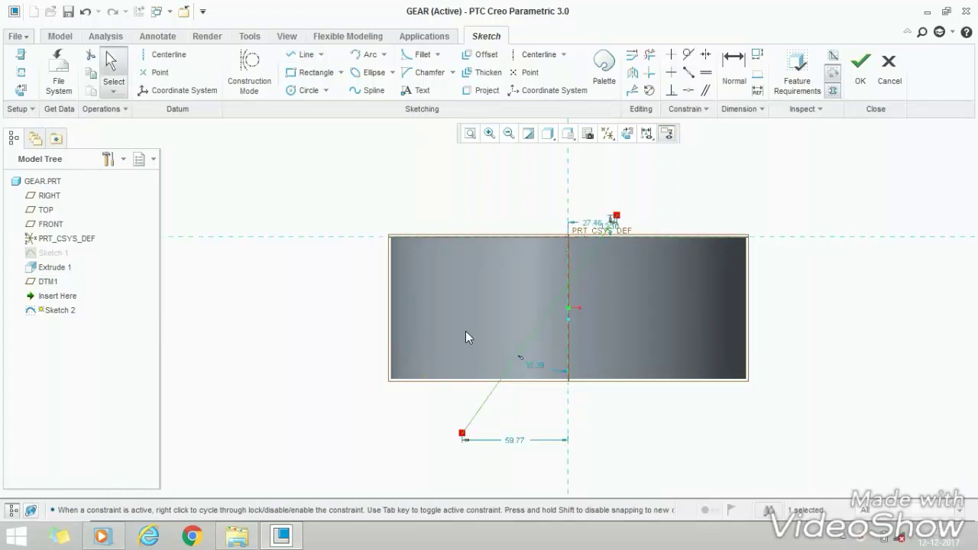
Set the line's angle to 45°, extend its lower end past the blank, and finish Sketch 2.
{"action": "double_click", "coordinate": [535, 360]}
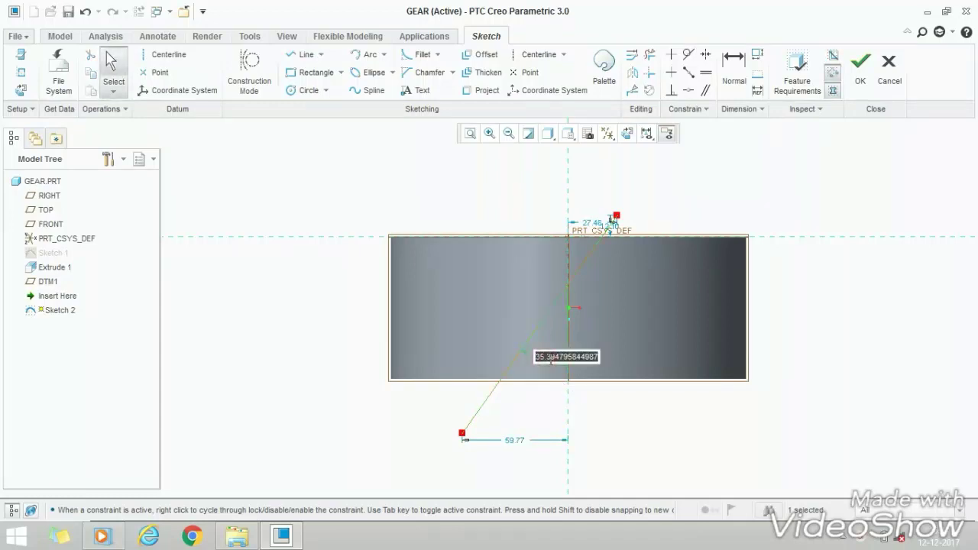
{"action": "type", "text": "45"}
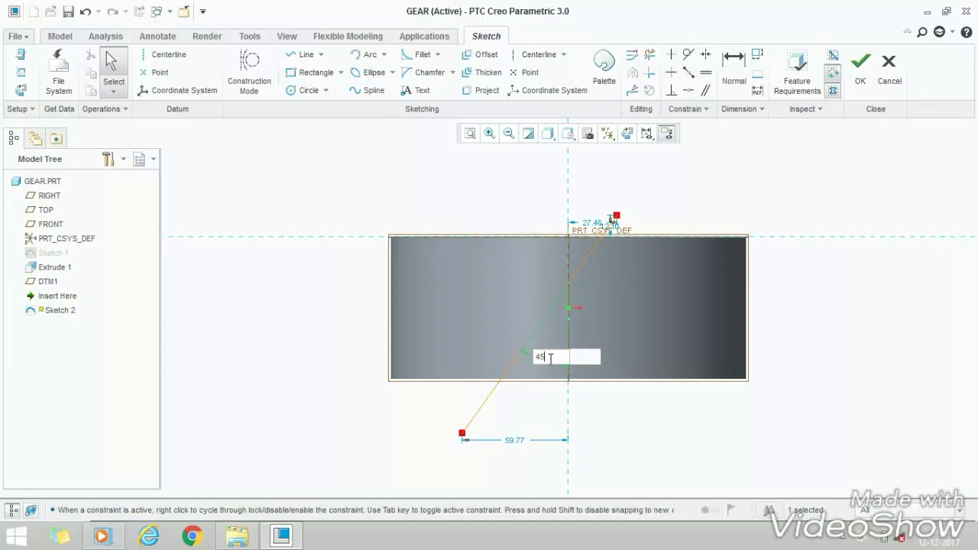
{"action": "key", "text": "Return"}
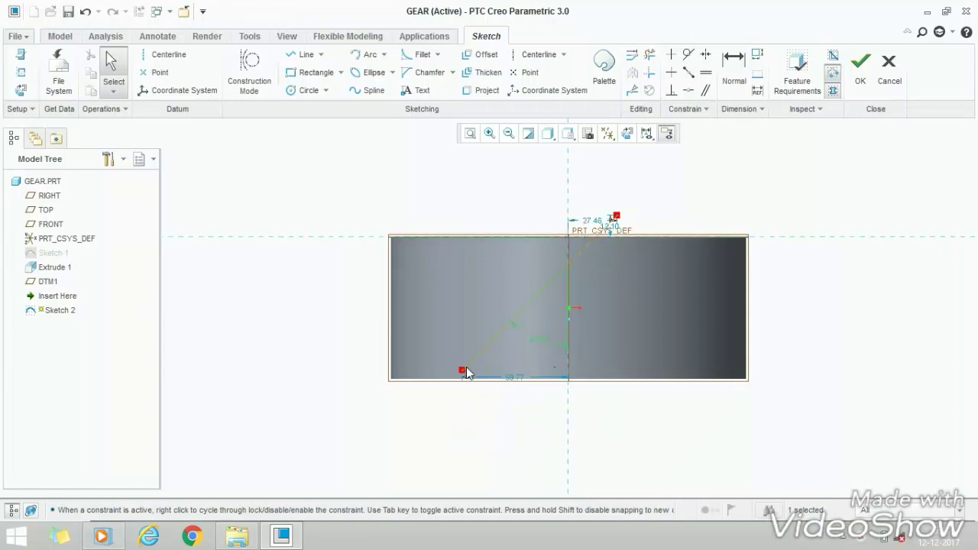
{"action": "mouse_move", "coordinate": [462, 374]}
{"action": "left_mouse_down"}
{"action": "mouse_move", "coordinate": [472, 411]}
{"action": "mouse_move", "coordinate": [464, 402]}
{"action": "left_mouse_up"}
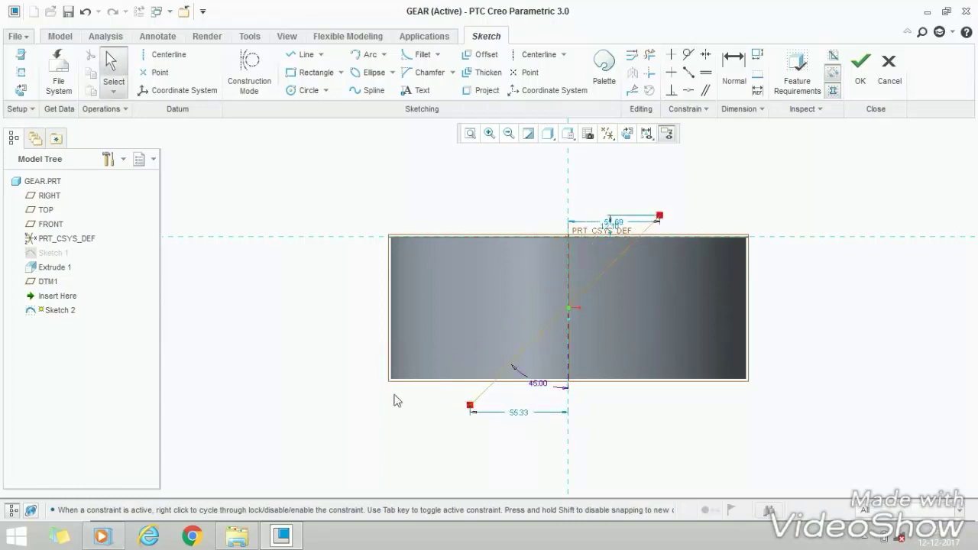
{"action": "left_click", "coordinate": [859, 80]}
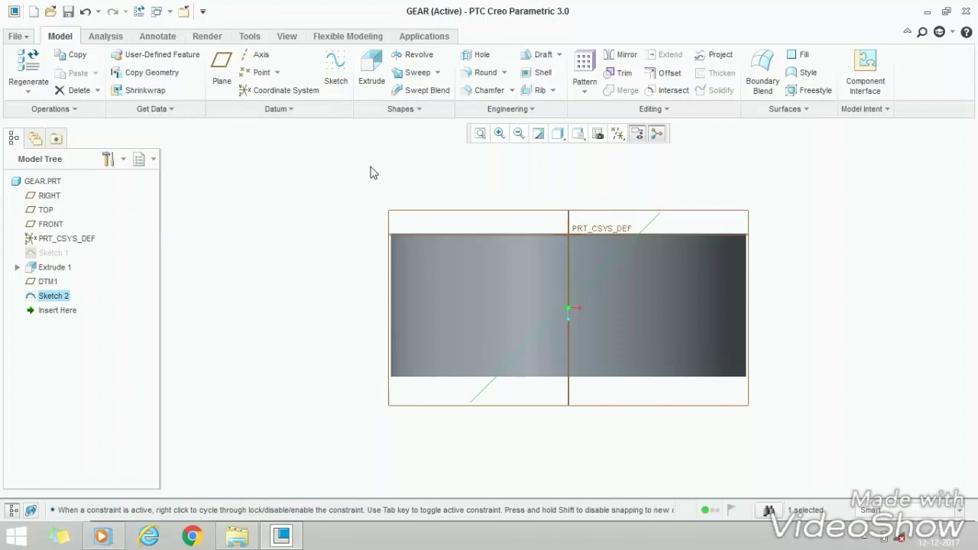
Start a sweep along Sketch 2 and begin its cross-section sketch.
{"action": "scroll", "coordinate": [407, 349], "scroll_direction": "down", "scroll_amount": 1}
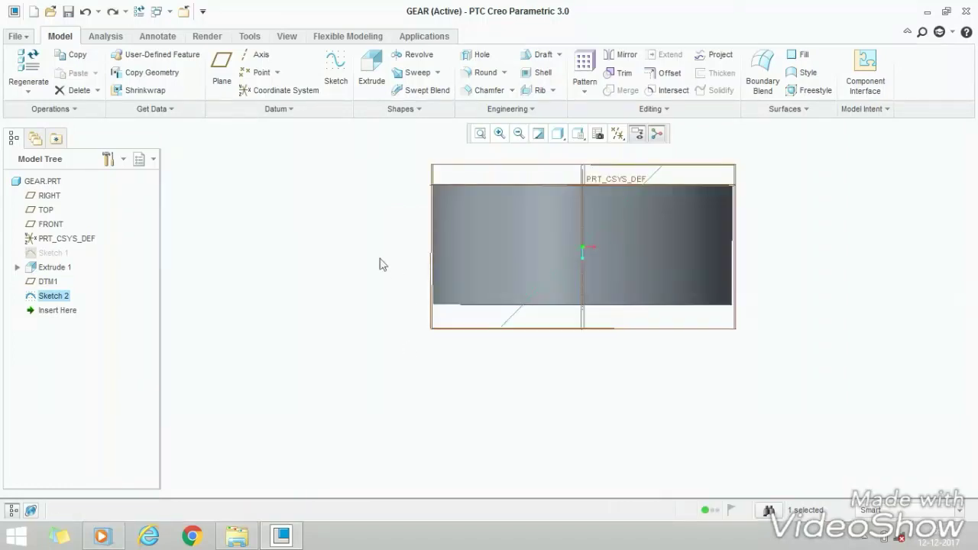
{"action": "left_click", "coordinate": [415, 72]}
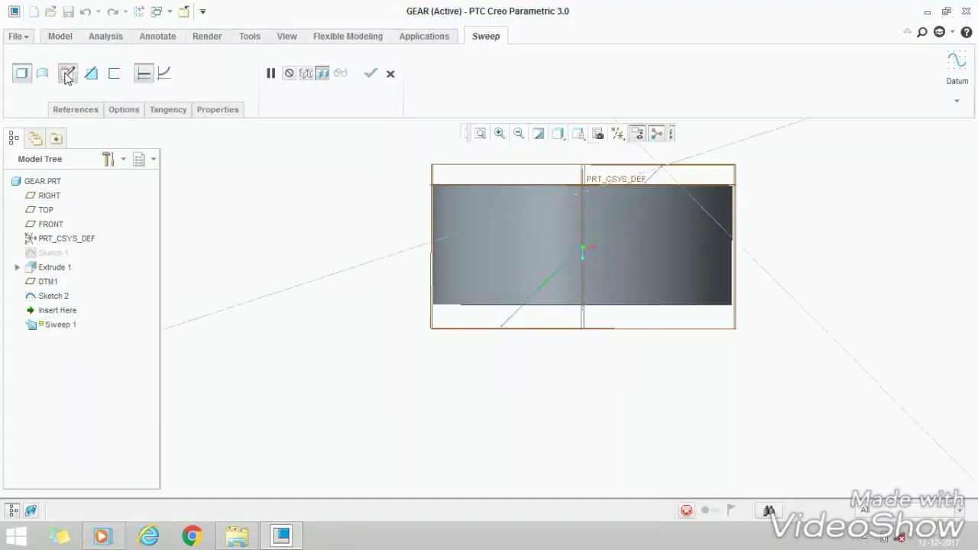
{"action": "left_click", "coordinate": [68, 74]}
{"action": "left_click", "coordinate": [627, 136]}
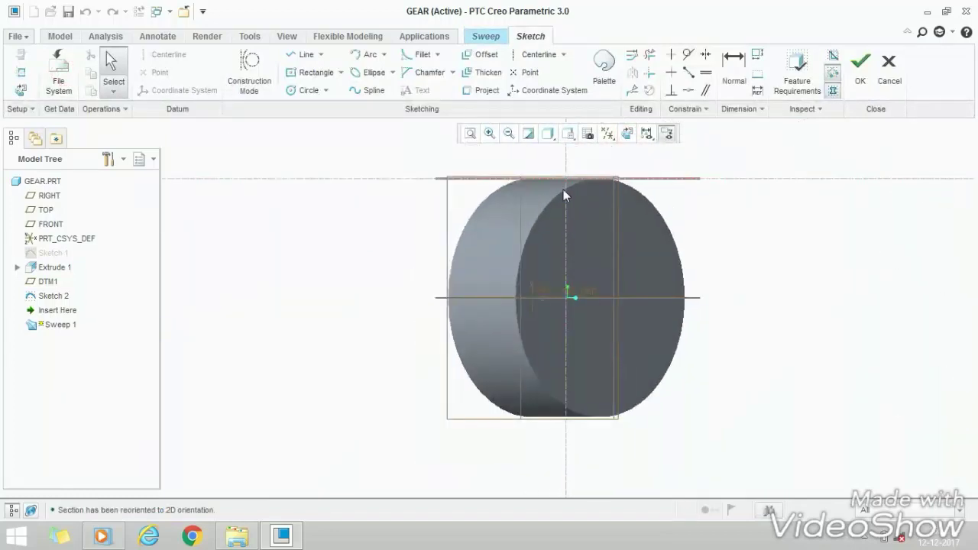
{"action": "scroll", "coordinate": [563, 187], "scroll_direction": "up", "scroll_amount": 1}
{"action": "scroll", "coordinate": [563, 170], "scroll_direction": "up", "scroll_amount": 1}
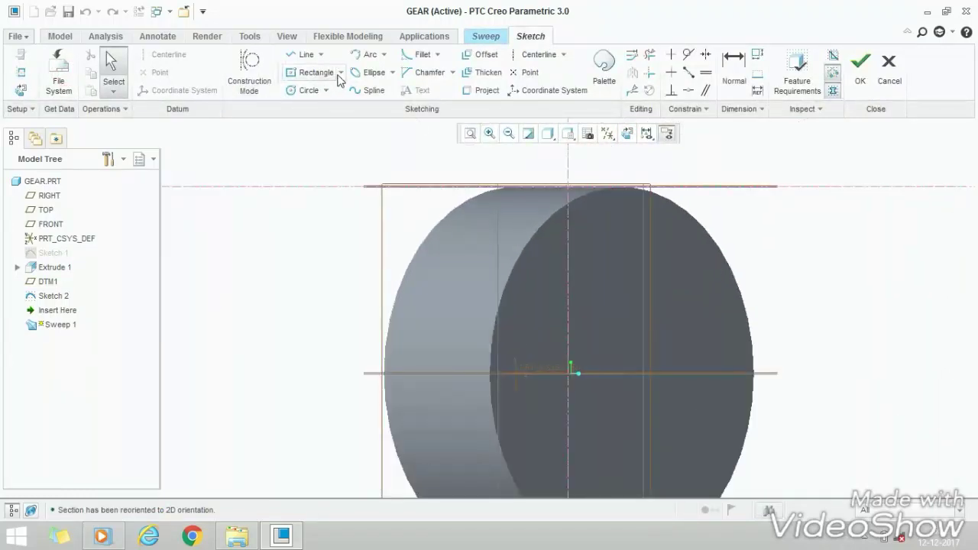
Draw a centre rectangle on the blank's top edge.
{"action": "left_click", "coordinate": [340, 72]}
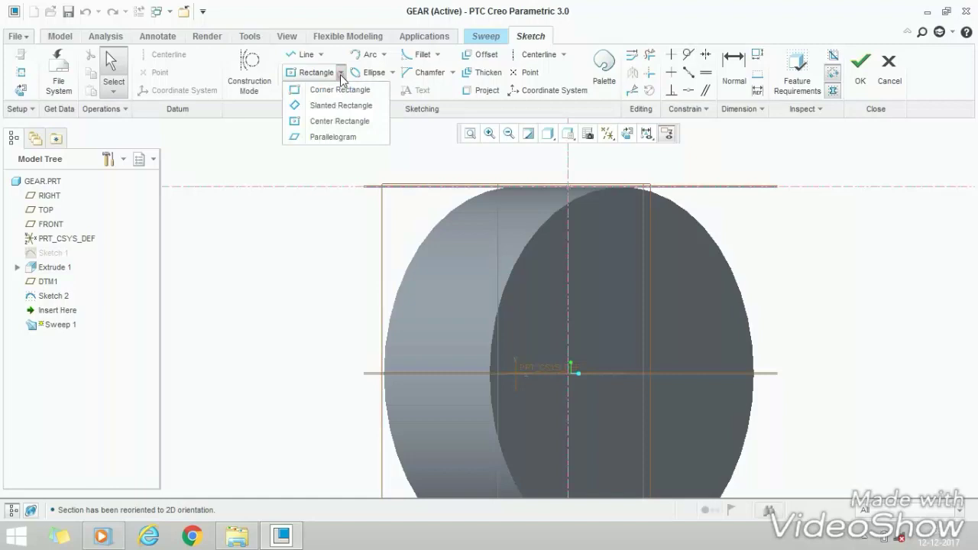
{"action": "left_click", "coordinate": [337, 122]}
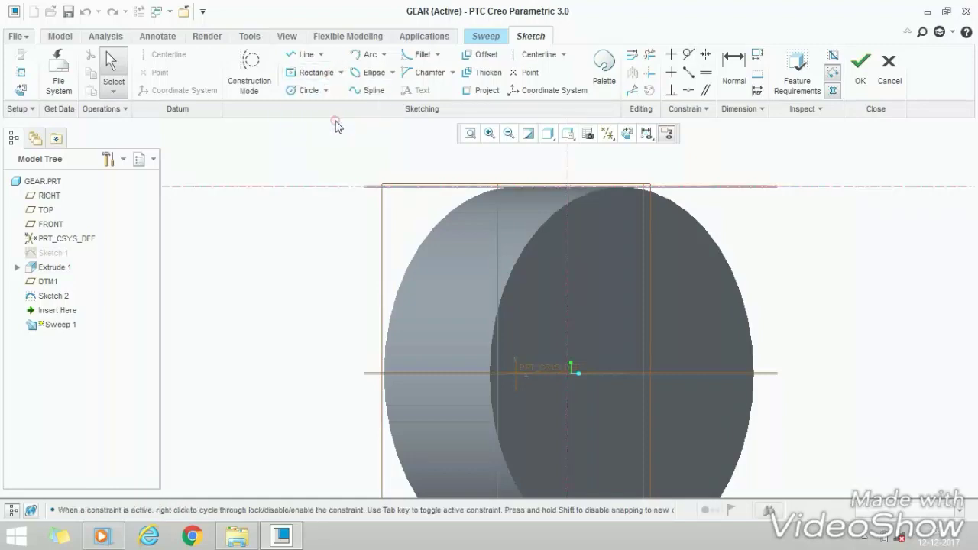
{"action": "left_click", "coordinate": [568, 186]}
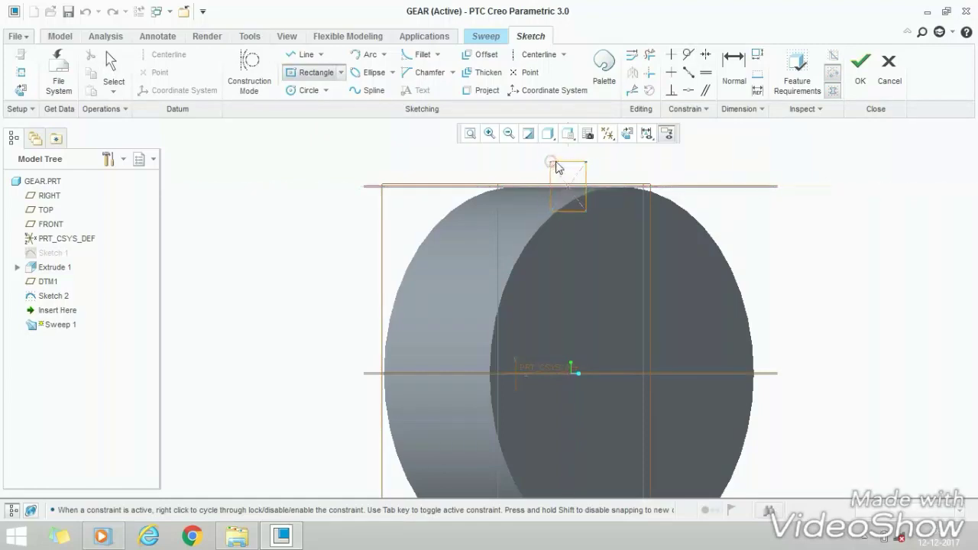
{"action": "scroll", "coordinate": [561, 172], "scroll_direction": "down", "scroll_amount": 2}
{"action": "scroll", "coordinate": [569, 177], "scroll_direction": "down", "scroll_amount": 2}
{"action": "scroll", "coordinate": [567, 175], "scroll_direction": "down", "scroll_amount": 2}
{"action": "scroll", "coordinate": [566, 175], "scroll_direction": "down", "scroll_amount": 2}
{"action": "left_click", "coordinate": [567, 178]}
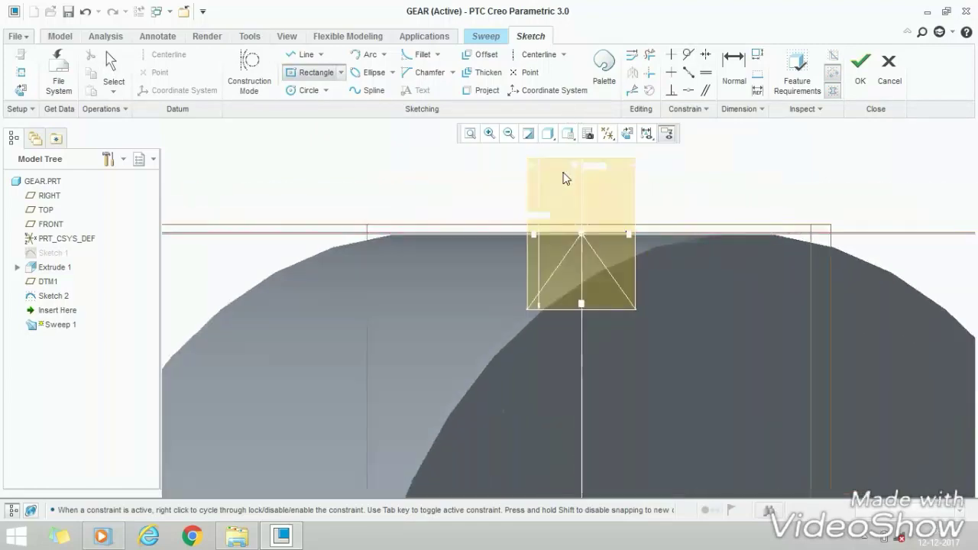
{"action": "middle_click", "coordinate": [572, 178]}
Dimension the rectangle to 15 wide and 25 high.
{"action": "double_click", "coordinate": [596, 166]}
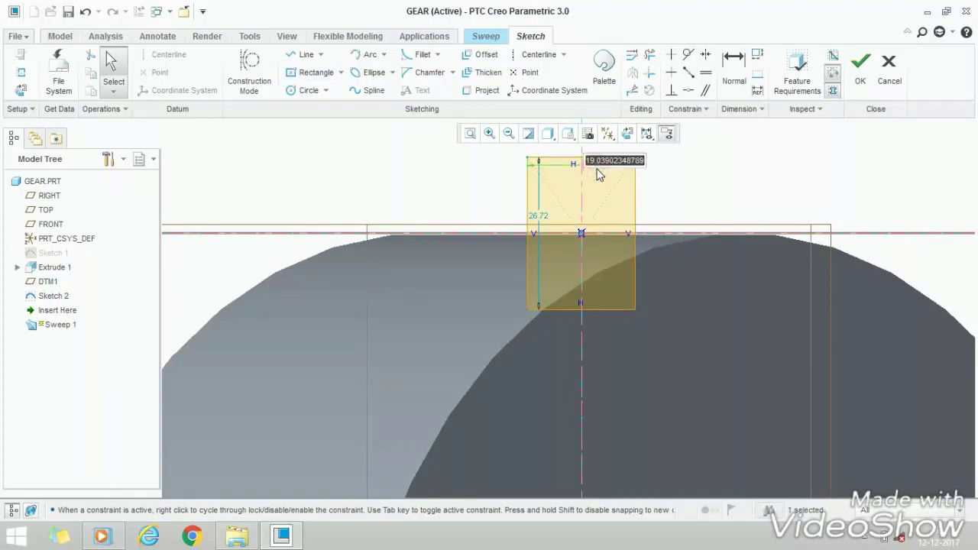
{"action": "type", "text": "1"}
{"action": "key", "text": "Return"}
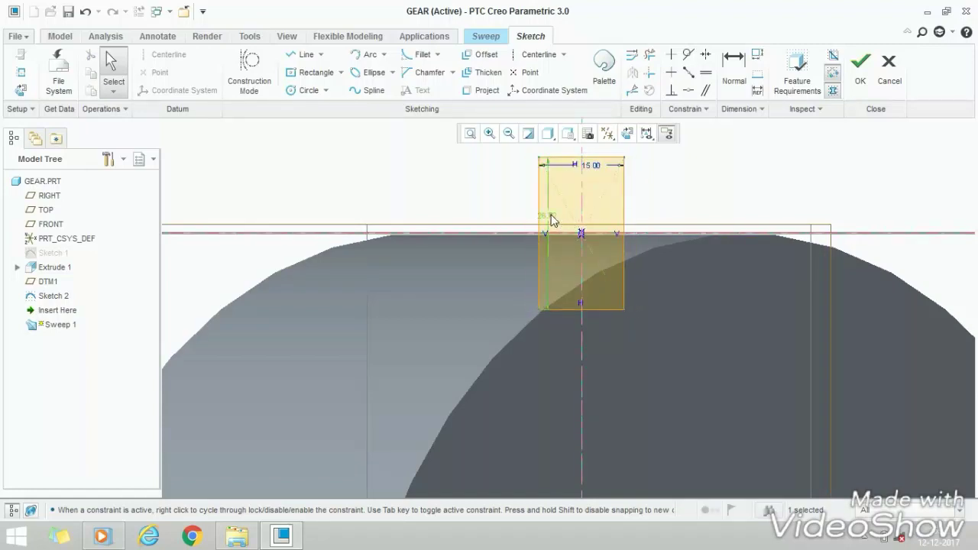
{"action": "double_click", "coordinate": [551, 217]}
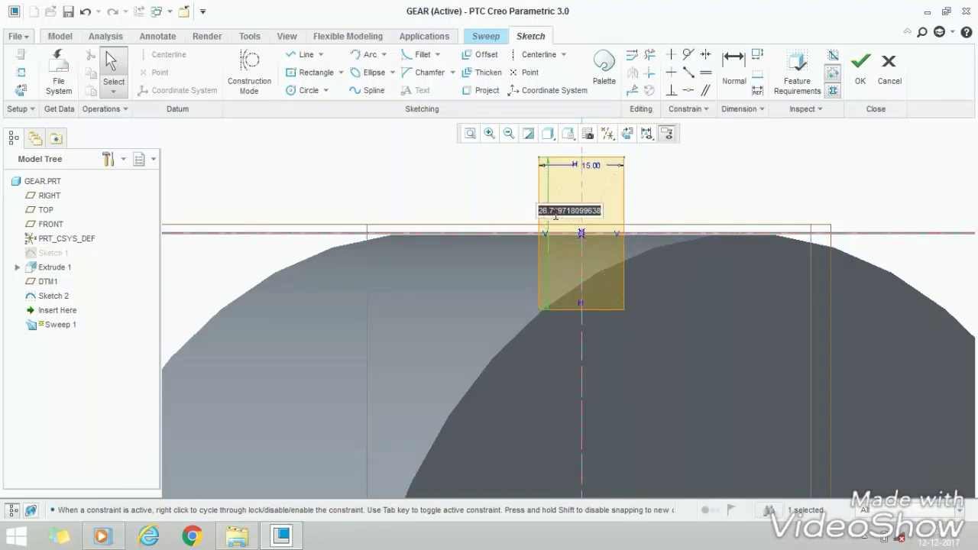
{"action": "type", "text": "25"}
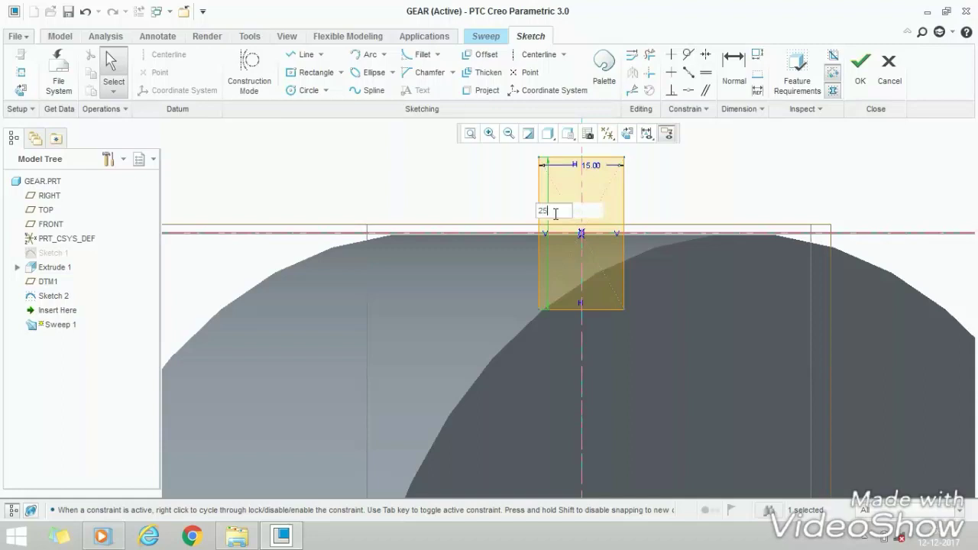
{"action": "key", "text": "Return"}
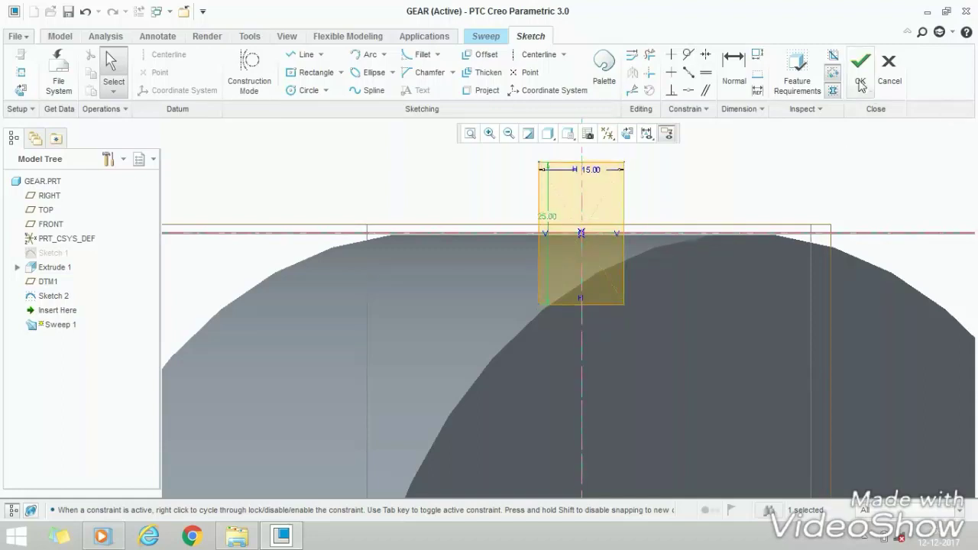
Finish Sweep 1 with a variable section, cutting one slanted groove across the rim.
{"action": "left_click", "coordinate": [860, 66]}
{"action": "mouse_move", "coordinate": [702, 174]}
{"action": "middle_mouse_down"}
{"action": "mouse_move", "coordinate": [517, 213]}
{"action": "mouse_move", "coordinate": [405, 162]}
{"action": "middle_mouse_up"}
{"action": "left_click", "coordinate": [89, 75]}
{"action": "middle_click_drag", "start_coordinate": [216, 142], "coordinate": [343, 208]}
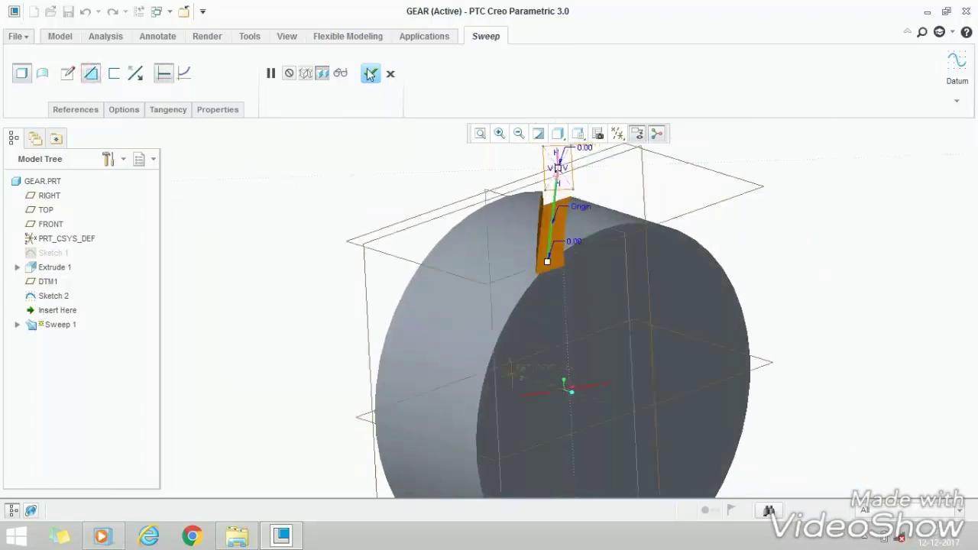
{"action": "left_click", "coordinate": [368, 73]}
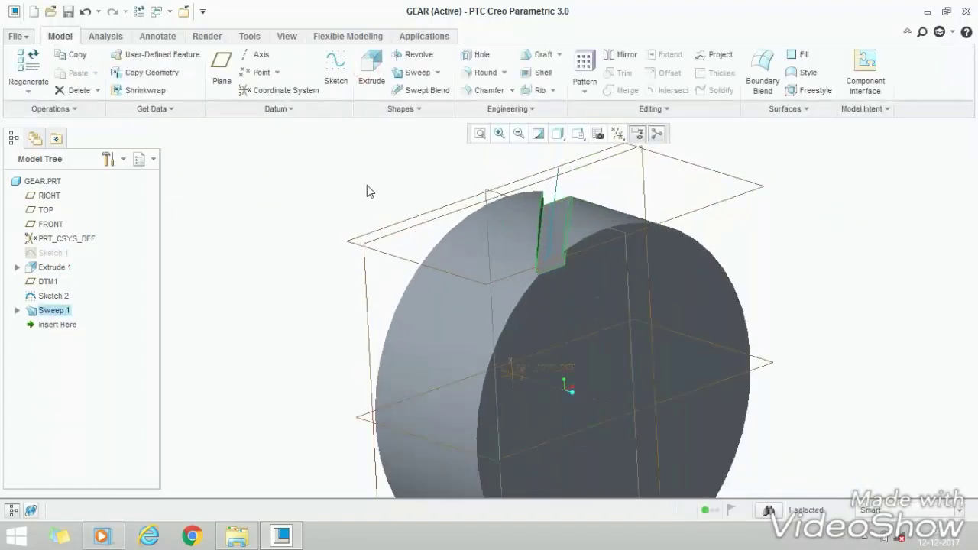
{"action": "mouse_move", "coordinate": [356, 188]}
{"action": "middle_mouse_down"}
{"action": "mouse_move", "coordinate": [342, 181]}
{"action": "mouse_move", "coordinate": [346, 188]}
{"action": "middle_mouse_up"}
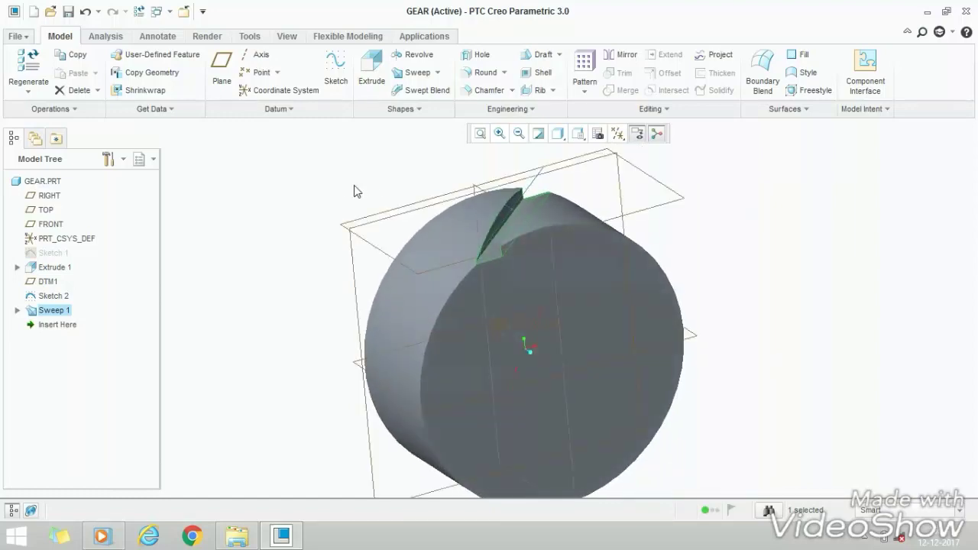
{"action": "left_click", "coordinate": [64, 311]}
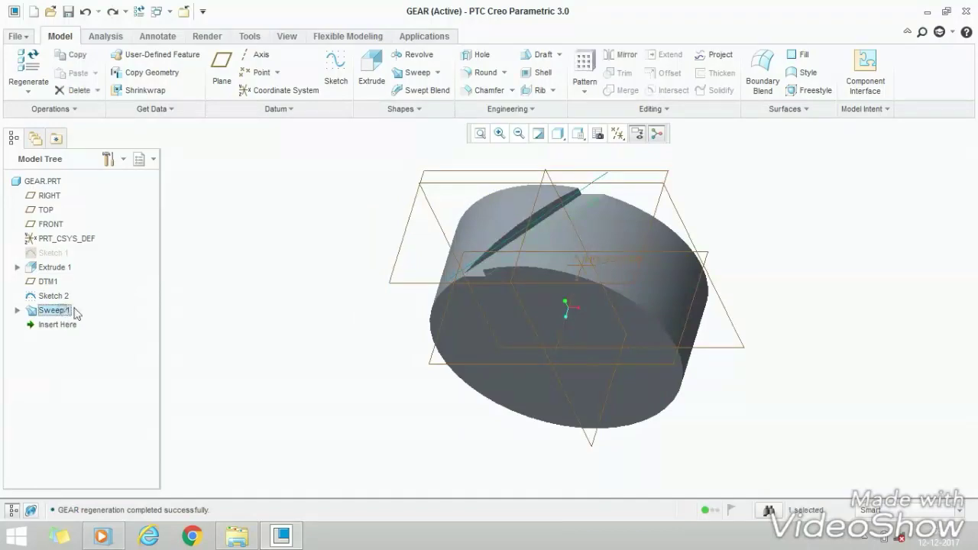
Set up an axis pattern of Sweep 1 about the central axis, 15 members over 360°.
{"action": "left_click", "coordinate": [585, 68]}
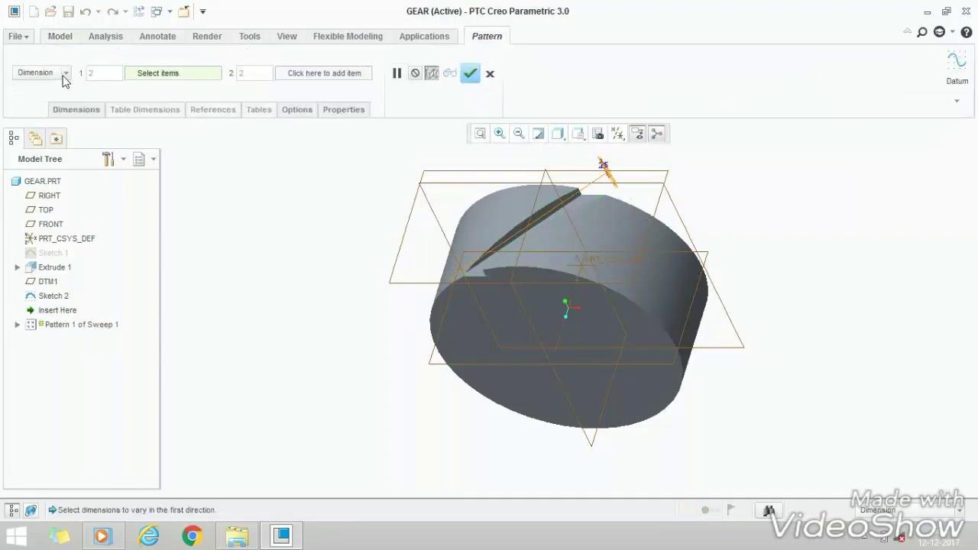
{"action": "left_click", "coordinate": [65, 74]}
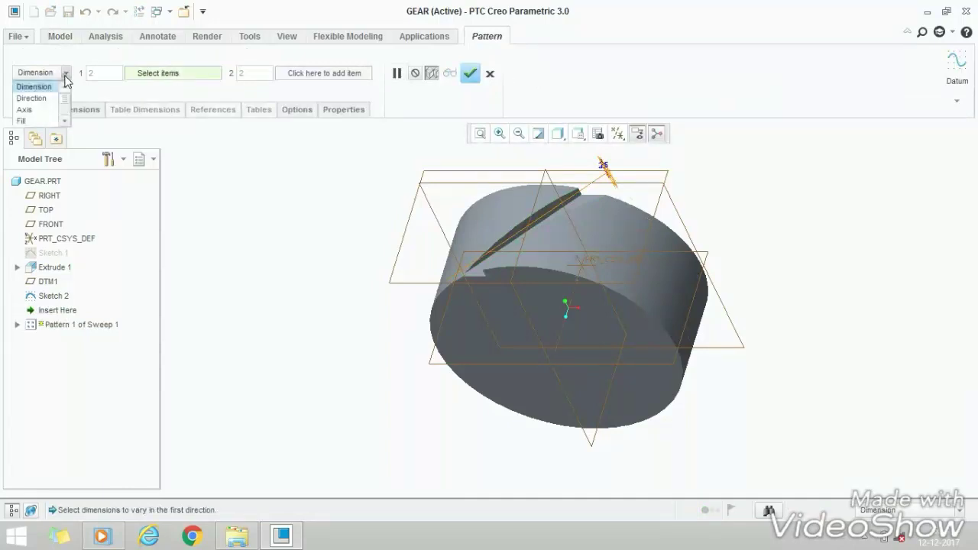
{"action": "left_click", "coordinate": [25, 109]}
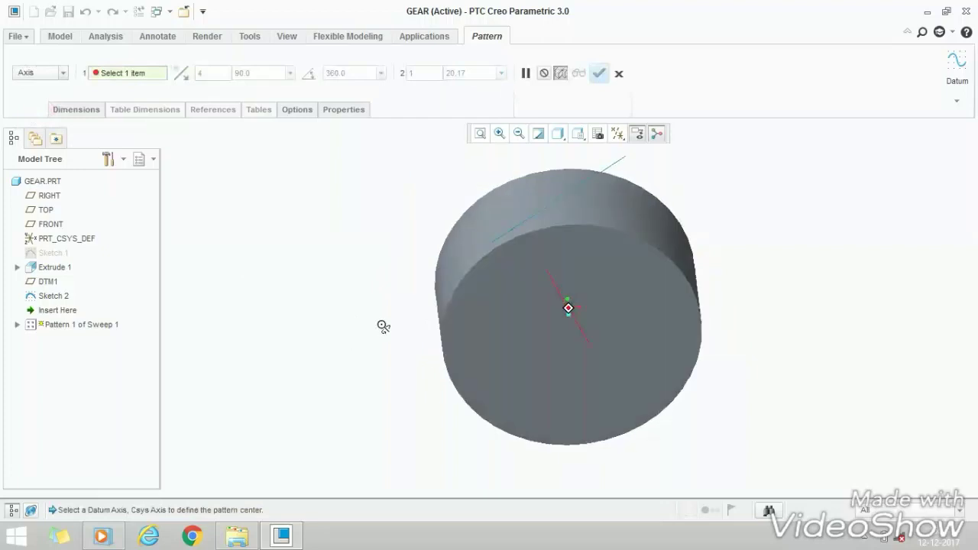
{"action": "middle_click_drag", "start_coordinate": [383, 326], "coordinate": [403, 333]}
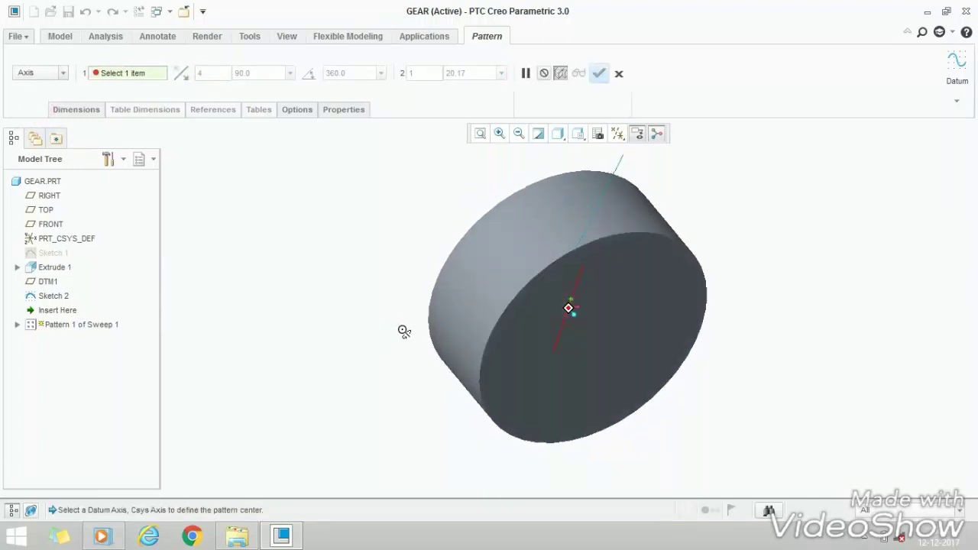
{"action": "left_click", "coordinate": [583, 325]}
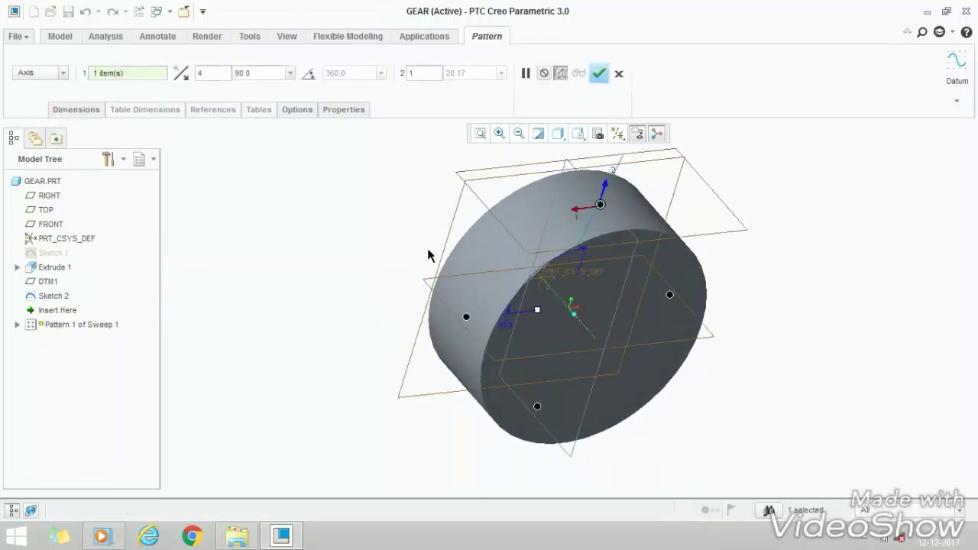
{"action": "left_click", "coordinate": [308, 78]}
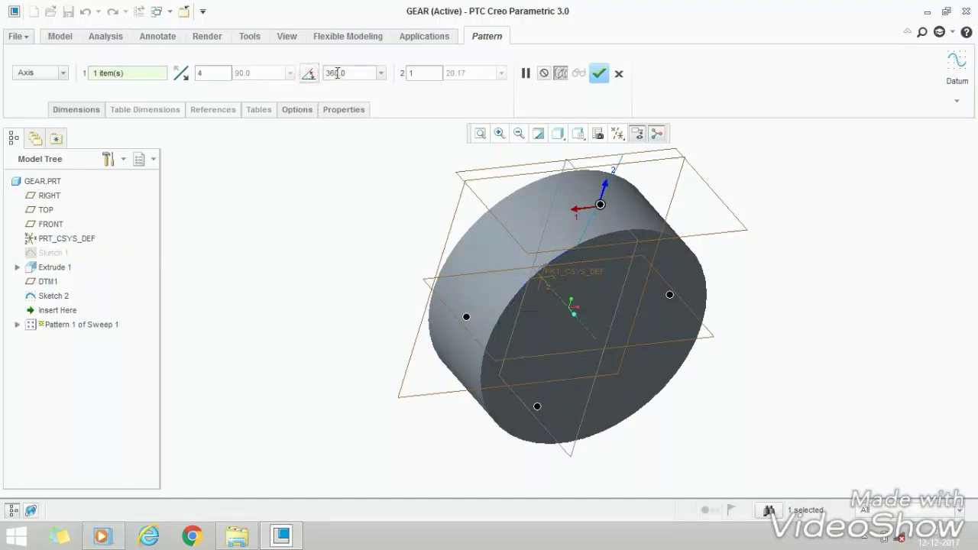
{"action": "double_click", "coordinate": [198, 74]}
{"action": "key", "text": "BackSpace"}
{"action": "type", "text": "15"}
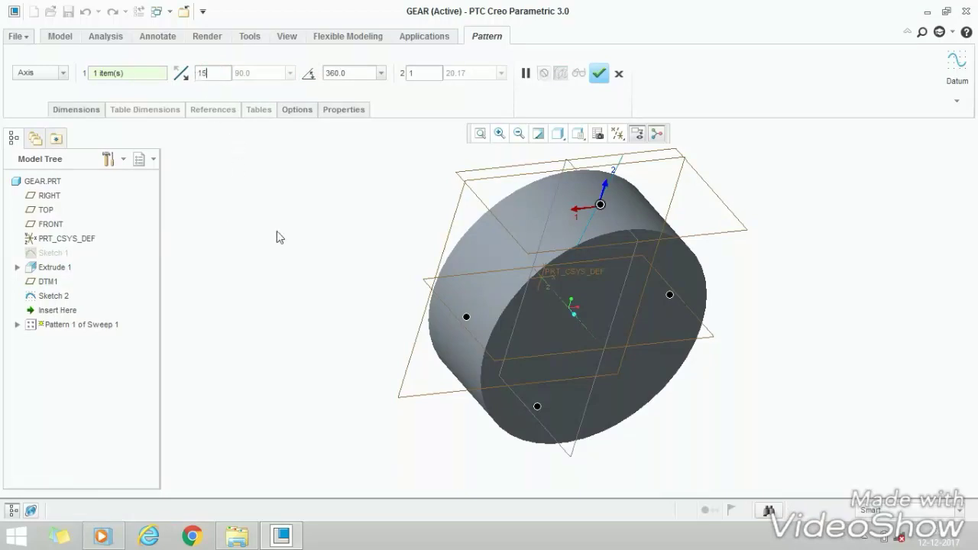
Confirm the 15-groove pattern and orbit the gear to inspect its helical teeth.
{"action": "left_click", "coordinate": [598, 76]}
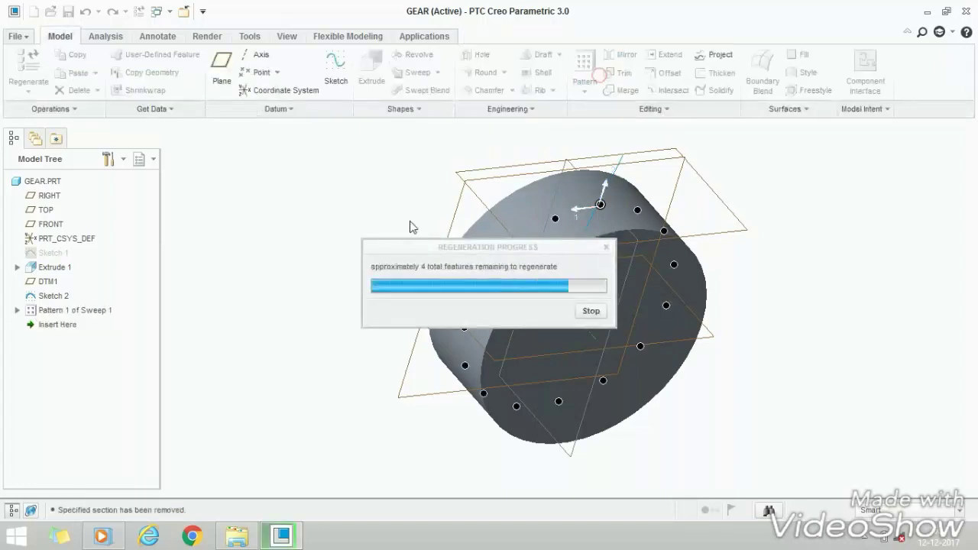
{"action": "mouse_move", "coordinate": [304, 244]}
{"action": "middle_mouse_down"}
{"action": "mouse_move", "coordinate": [268, 207]}
{"action": "mouse_move", "coordinate": [373, 251]}
{"action": "mouse_move", "coordinate": [235, 199]}
{"action": "mouse_move", "coordinate": [290, 262]}
{"action": "mouse_move", "coordinate": [319, 267]}
{"action": "mouse_move", "coordinate": [144, 188]}
{"action": "mouse_move", "coordinate": [303, 231]}
{"action": "mouse_move", "coordinate": [275, 215]}
{"action": "mouse_move", "coordinate": [291, 259]}
{"action": "middle_mouse_up"}
{"action": "key", "text": "ctrl+g"}
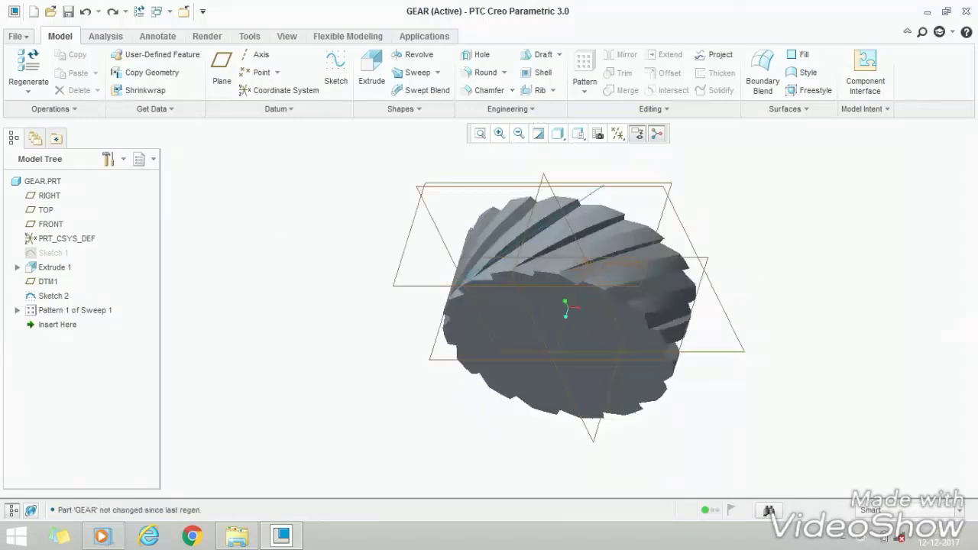
{"action": "mouse_move", "coordinate": [727, 458]}
{"action": "middle_mouse_down"}
{"action": "mouse_move", "coordinate": [705, 375]}
{"action": "mouse_move", "coordinate": [748, 405]}
{"action": "mouse_move", "coordinate": [490, 238]}
{"action": "middle_mouse_up"}
Start a new sketch on the gear's front end face, viewed face-on.
{"action": "left_click", "coordinate": [335, 65]}
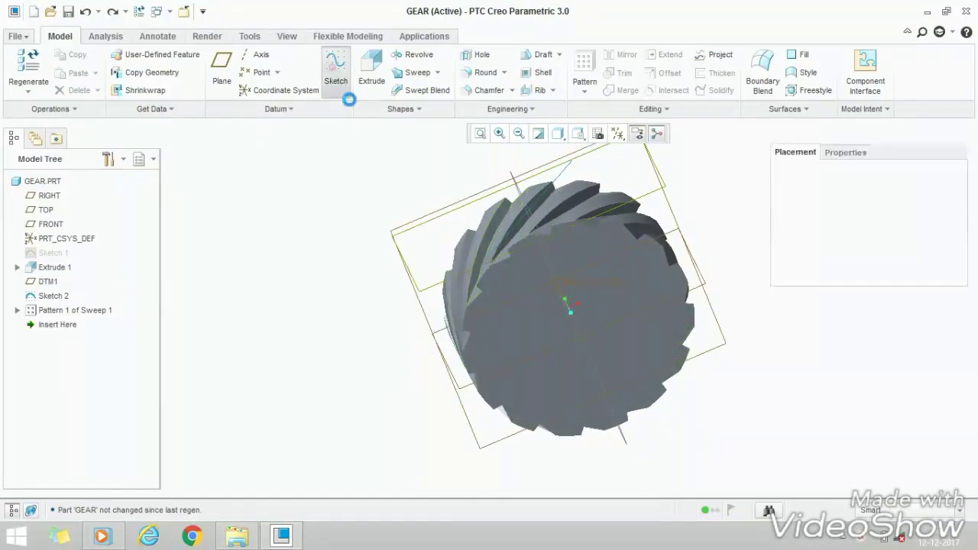
{"action": "left_click", "coordinate": [524, 314]}
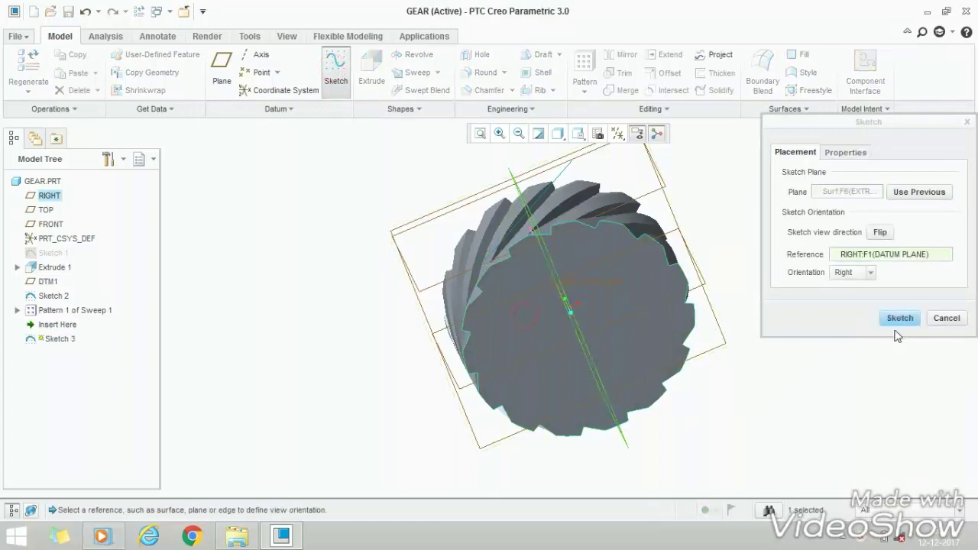
{"action": "left_click", "coordinate": [899, 318]}
{"action": "left_click", "coordinate": [626, 133]}
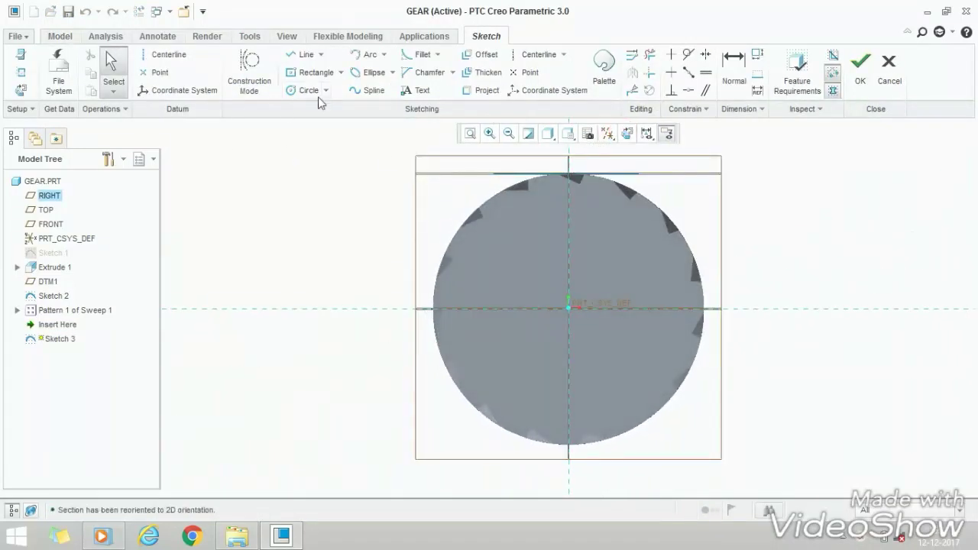
Draw a 25 mm diameter circle centred on the origin.
{"action": "left_click", "coordinate": [310, 91]}
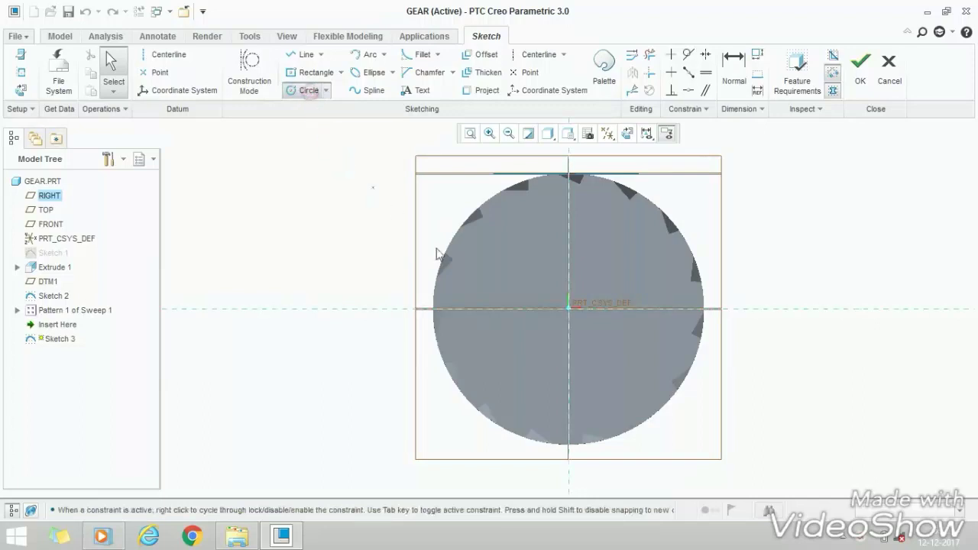
{"action": "left_click", "coordinate": [546, 292]}
{"action": "middle_click", "coordinate": [527, 280]}
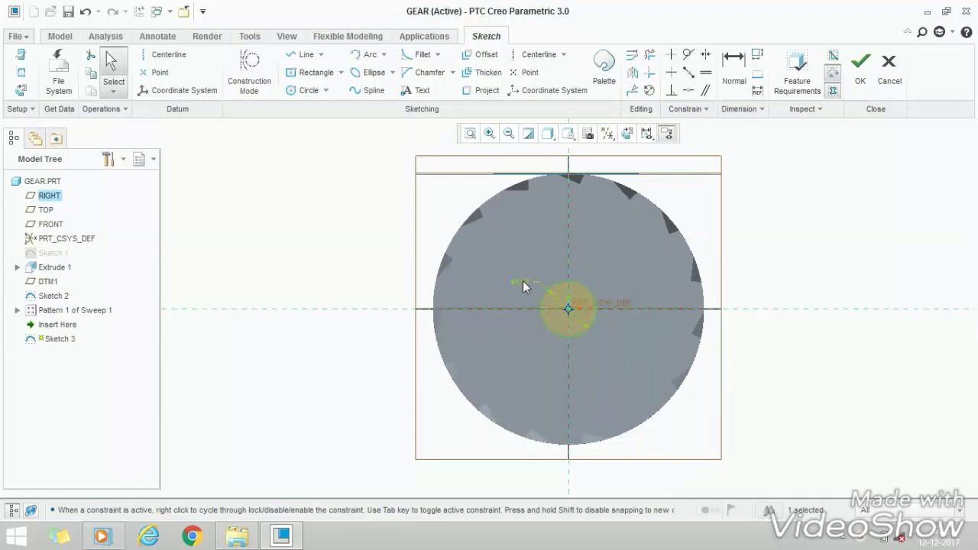
{"action": "double_click", "coordinate": [517, 281]}
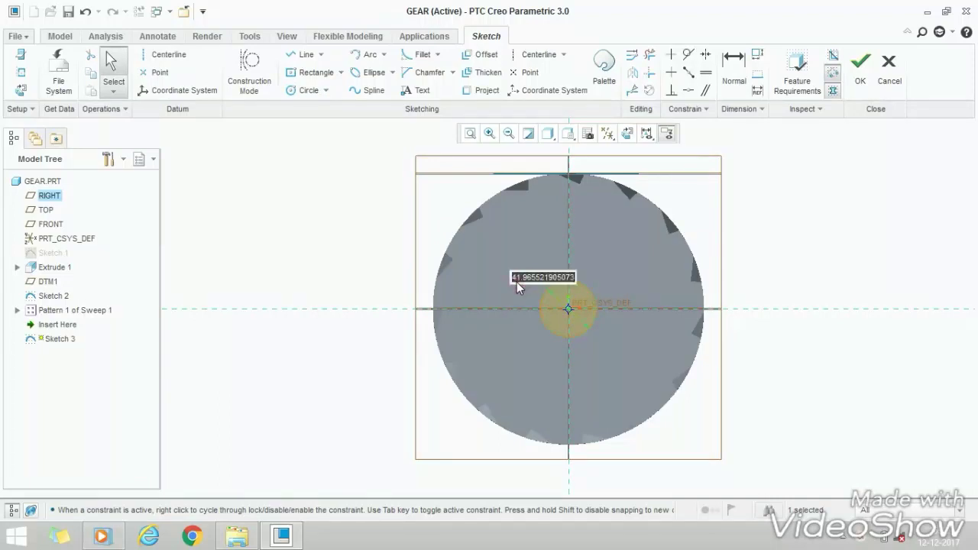
{"action": "type", "text": "25"}
{"action": "key", "text": "Return"}
{"action": "scroll", "coordinate": [566, 305], "scroll_direction": "up", "scroll_amount": 1}
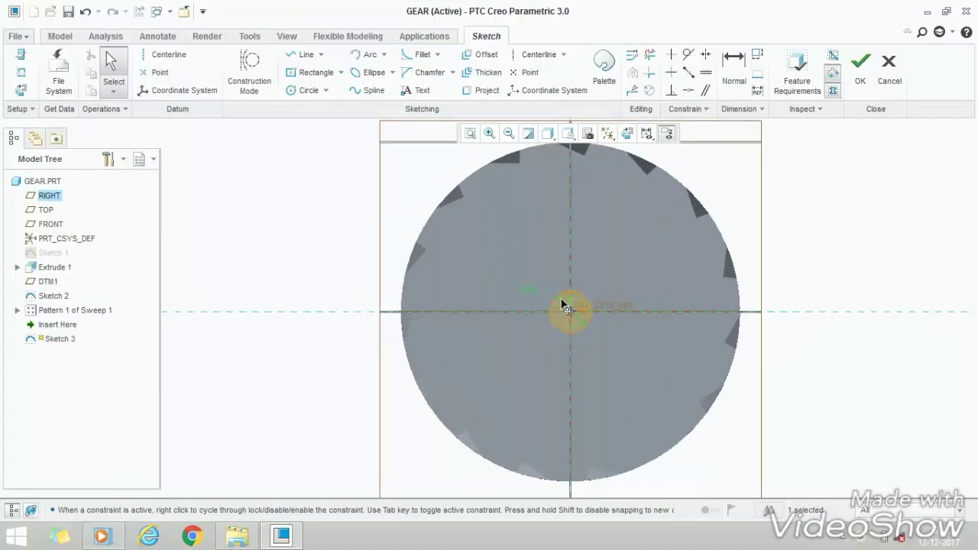
{"action": "scroll", "coordinate": [566, 305], "scroll_direction": "up", "scroll_amount": 1}
Draw a center rectangle on the vertical axis at the top of the 25 circle, 8 wide and 6 high.
{"action": "left_click", "coordinate": [341, 72]}
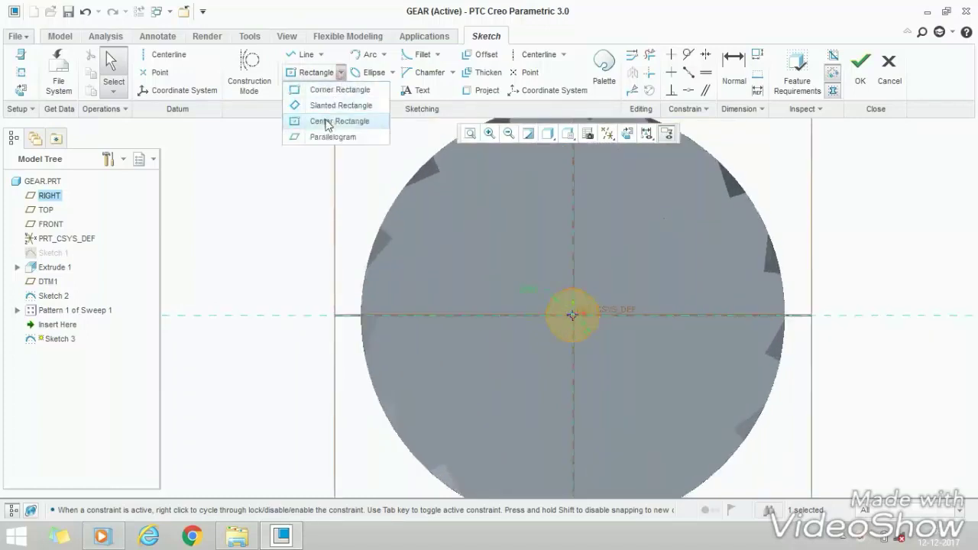
{"action": "left_click", "coordinate": [333, 122]}
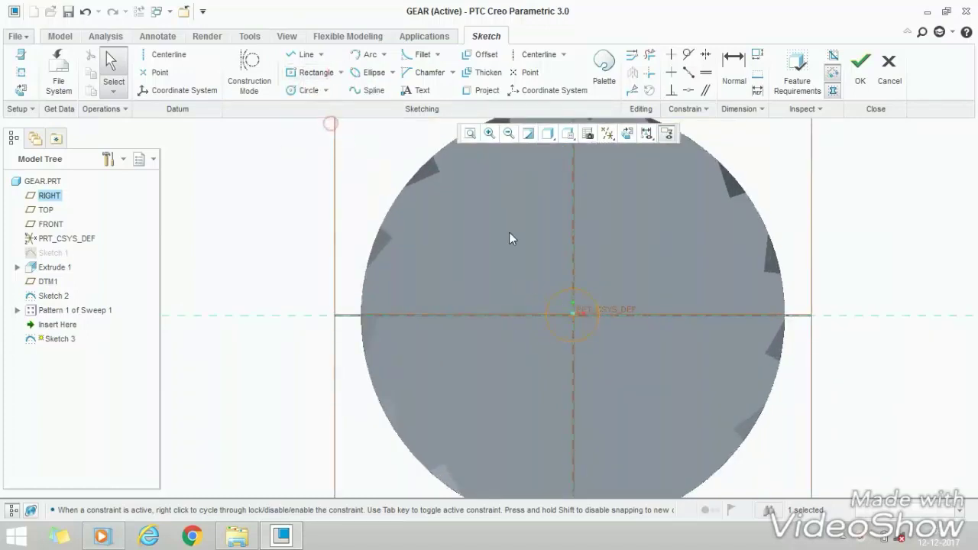
{"action": "scroll", "coordinate": [575, 292], "scroll_direction": "up", "scroll_amount": 2}
{"action": "scroll", "coordinate": [574, 293], "scroll_direction": "up", "scroll_amount": 1}
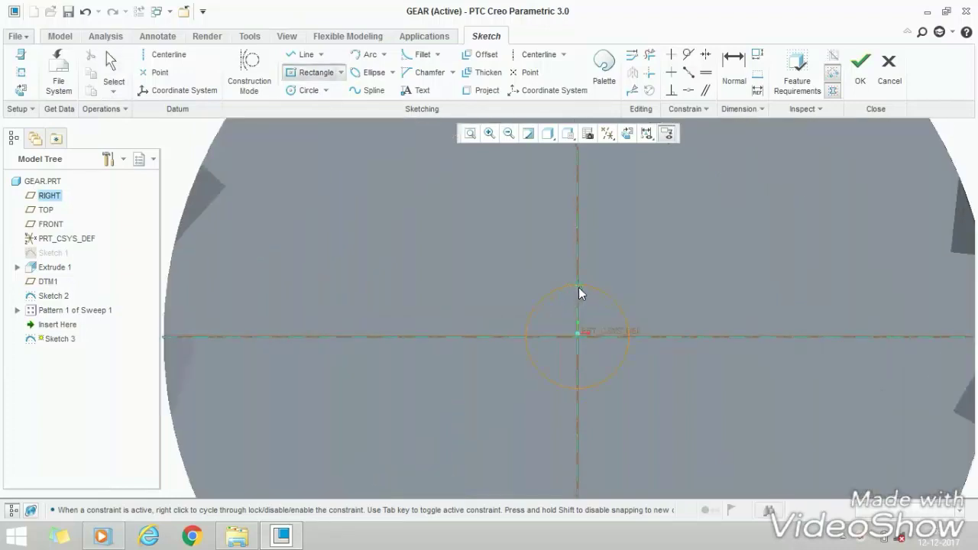
{"action": "left_click", "coordinate": [577, 285]}
{"action": "left_click", "coordinate": [562, 273]}
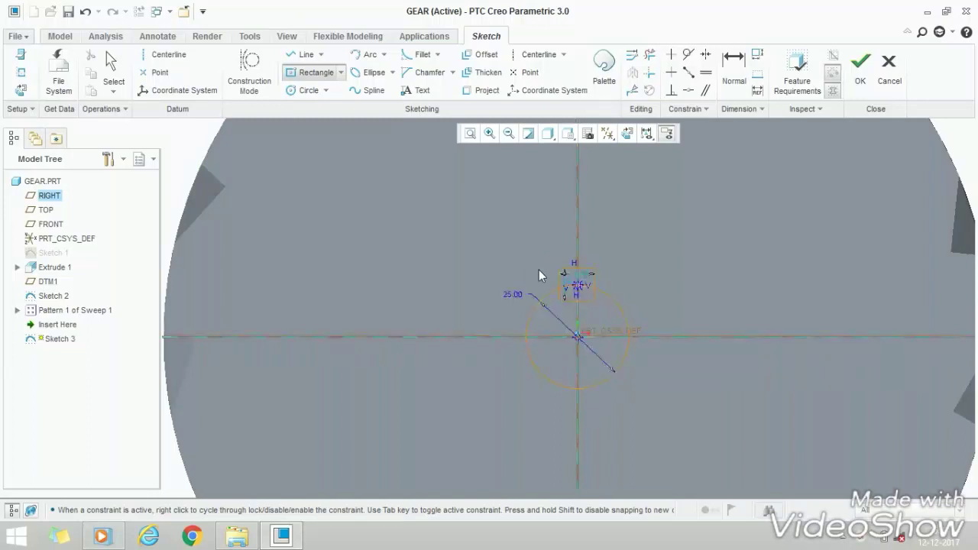
{"action": "middle_click", "coordinate": [539, 270]}
{"action": "left_click_drag", "start_coordinate": [588, 284], "coordinate": [580, 259]}
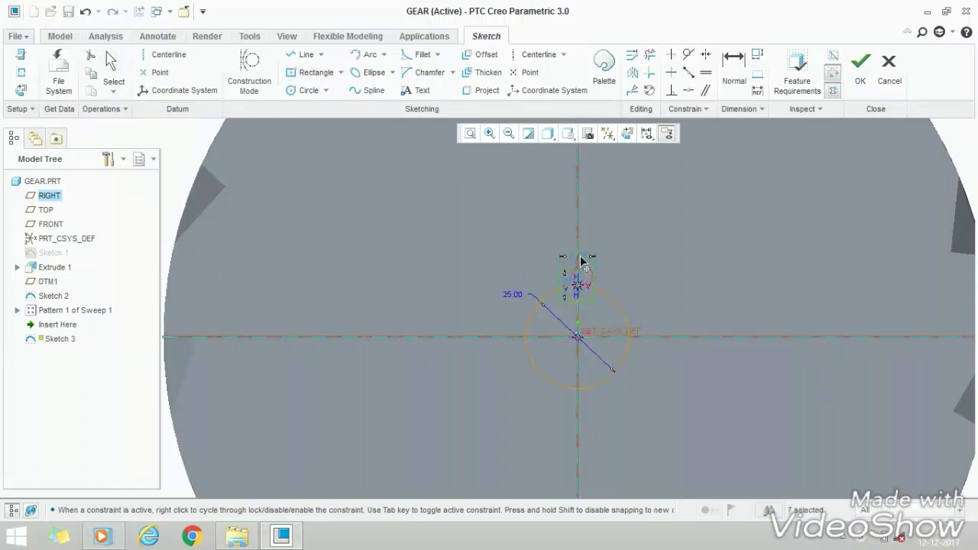
{"action": "double_click", "coordinate": [580, 261]}
{"action": "type", "text": "8"}
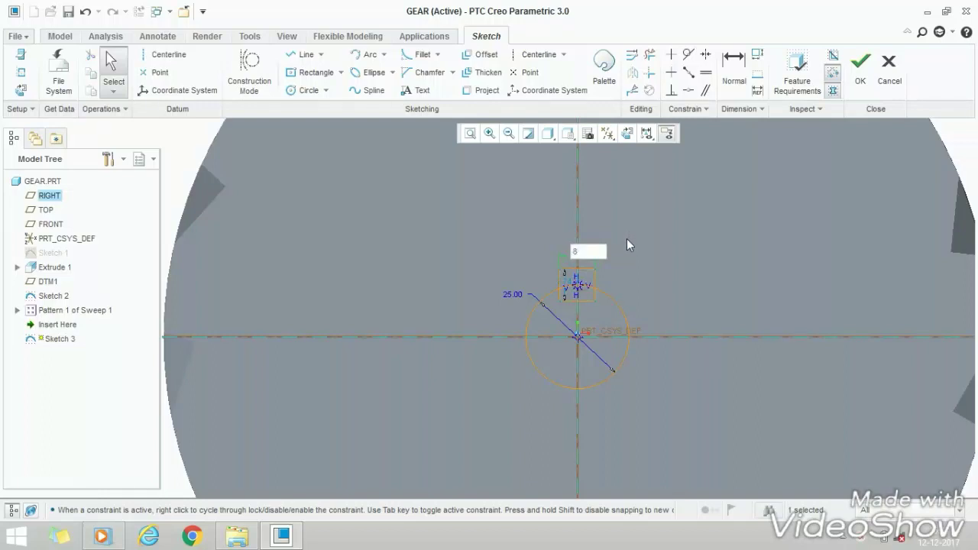
{"action": "key", "text": "Return"}
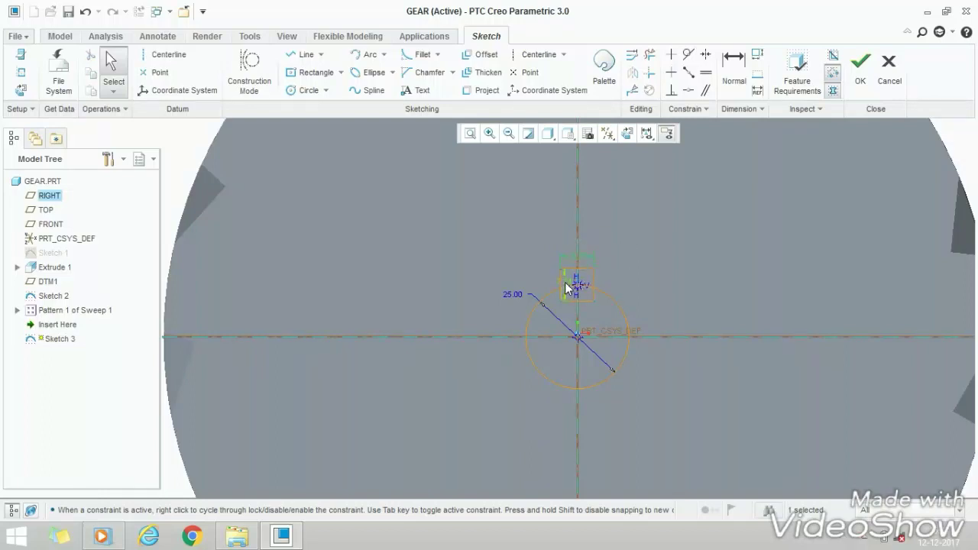
{"action": "double_click", "coordinate": [566, 288]}
{"action": "type", "text": "6"}
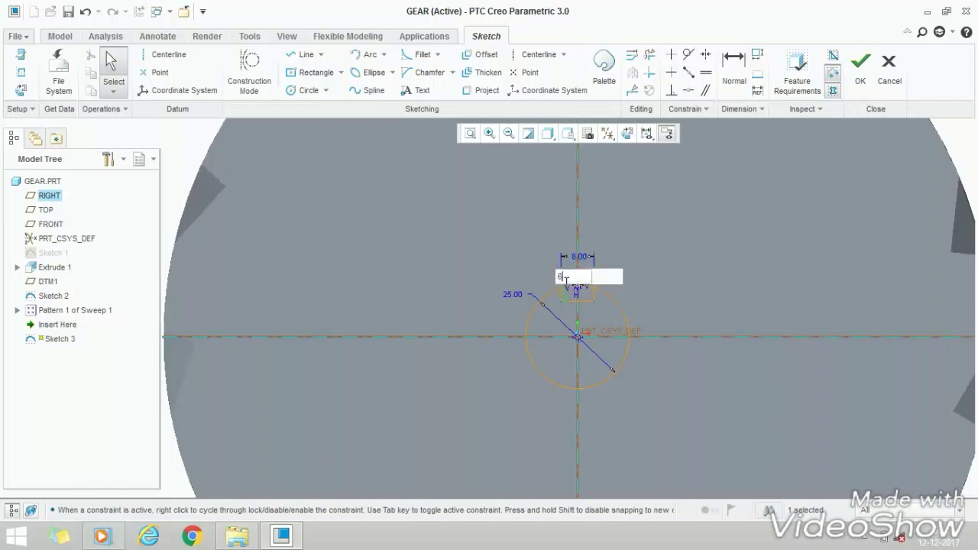
{"action": "key", "text": "Return"}
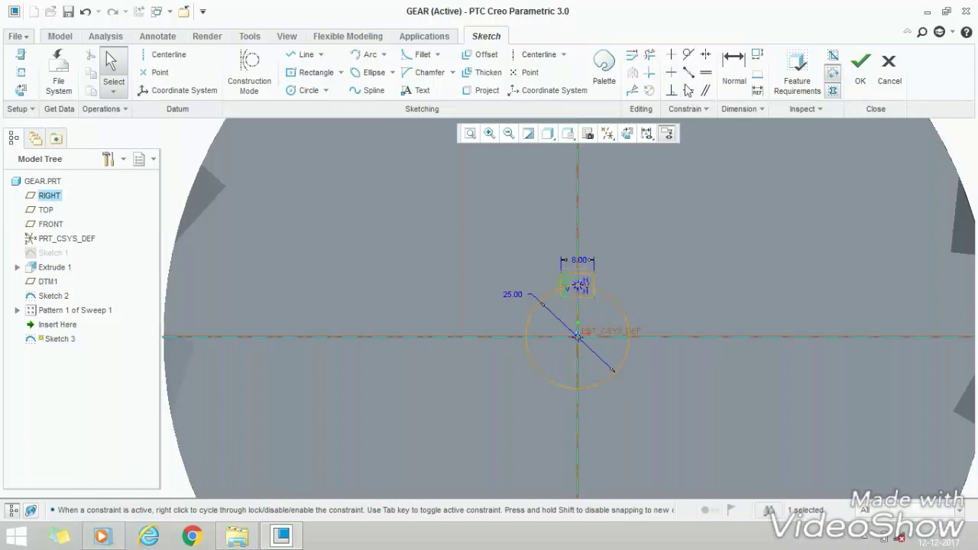
Trim the rectangle bottom and inner arc into one keyhole outline and finish the sketch.
{"action": "left_click", "coordinate": [649, 55]}
{"action": "scroll", "coordinate": [569, 298], "scroll_direction": "up", "scroll_amount": 3}
{"action": "scroll", "coordinate": [581, 303], "scroll_direction": "up", "scroll_amount": 2}
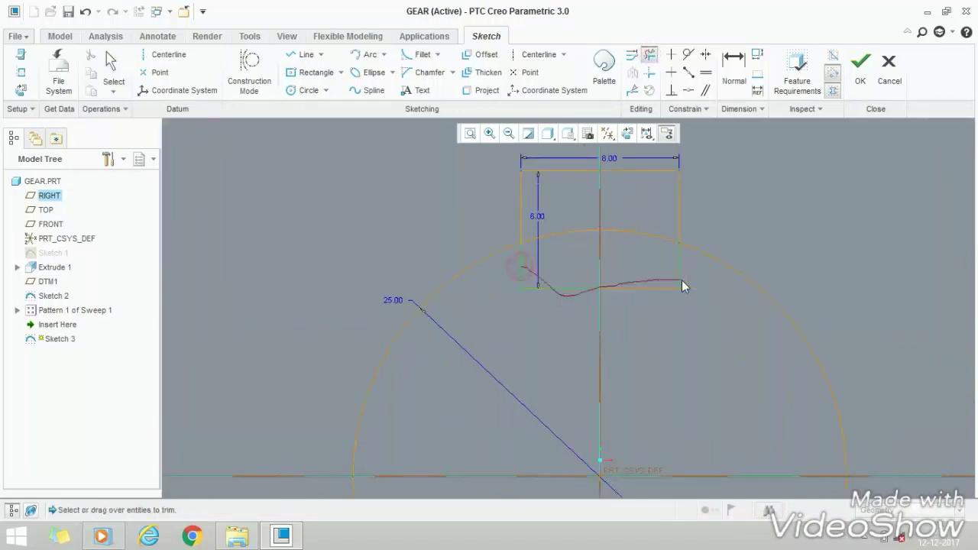
{"action": "left_click_drag", "start_coordinate": [642, 291], "coordinate": [642, 287]}
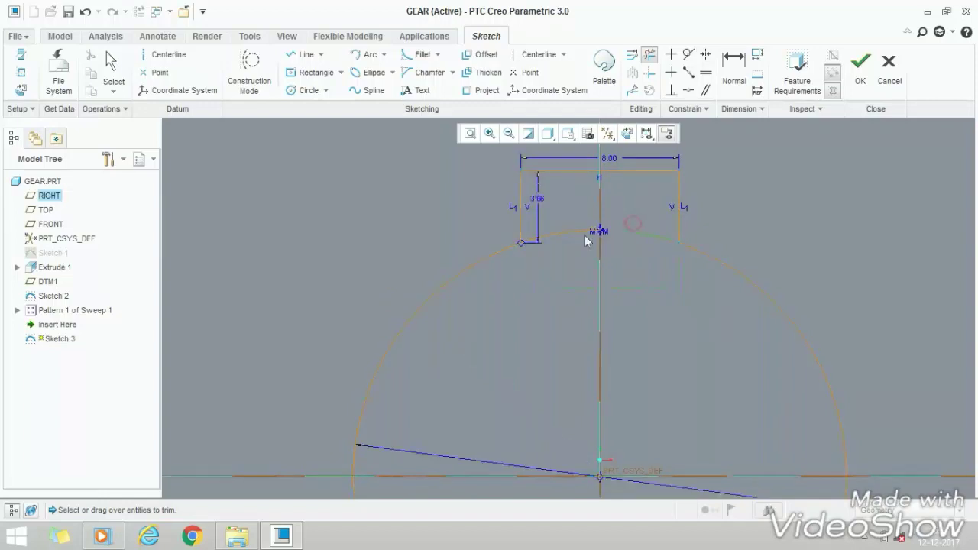
{"action": "scroll", "coordinate": [555, 212], "scroll_direction": "down", "scroll_amount": 2}
{"action": "scroll", "coordinate": [553, 212], "scroll_direction": "down", "scroll_amount": 2}
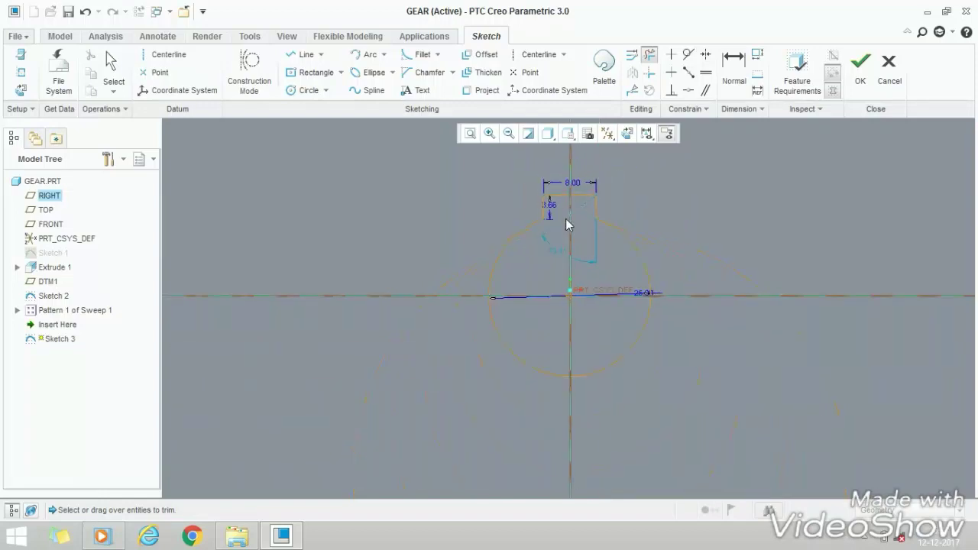
{"action": "left_click", "coordinate": [111, 67]}
{"action": "scroll", "coordinate": [445, 290], "scroll_direction": "down", "scroll_amount": 2}
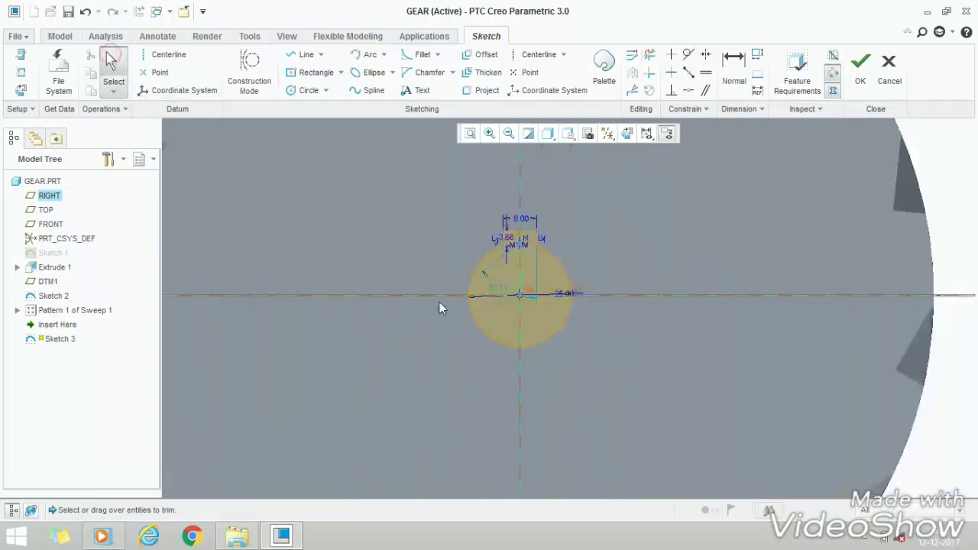
{"action": "scroll", "coordinate": [465, 308], "scroll_direction": "down", "scroll_amount": 2}
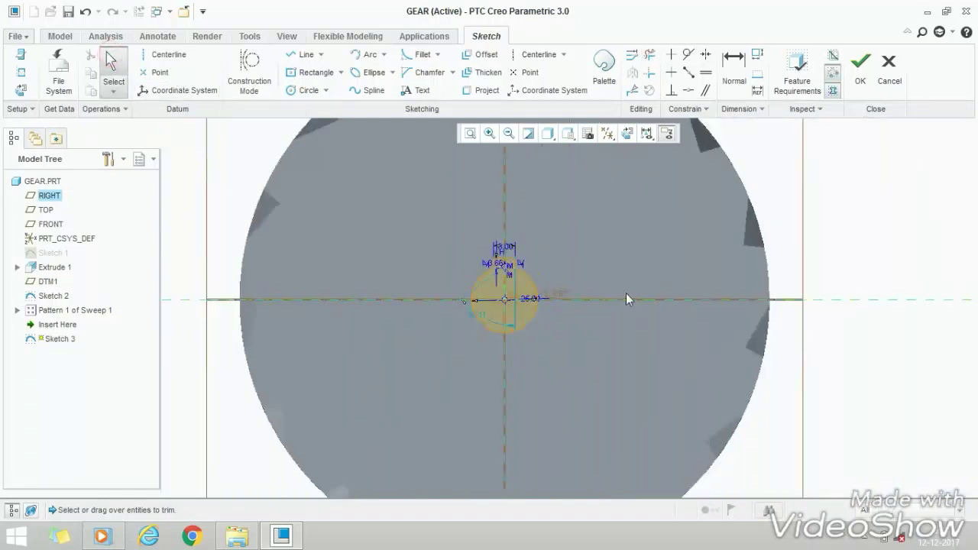
{"action": "left_click", "coordinate": [863, 68]}
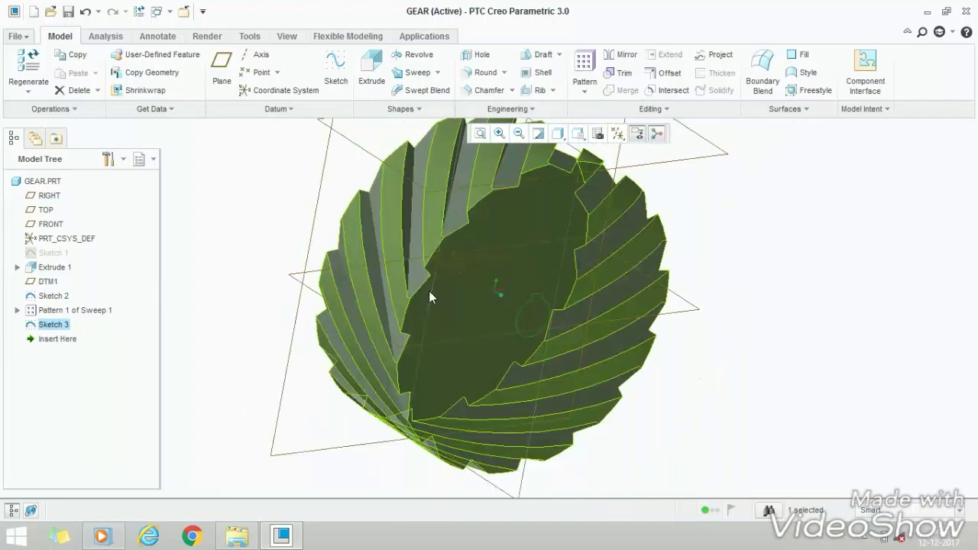
Extrude the keyhole sketch as a Through All material-removing cut (Extrude 2).
{"action": "left_click", "coordinate": [374, 76]}
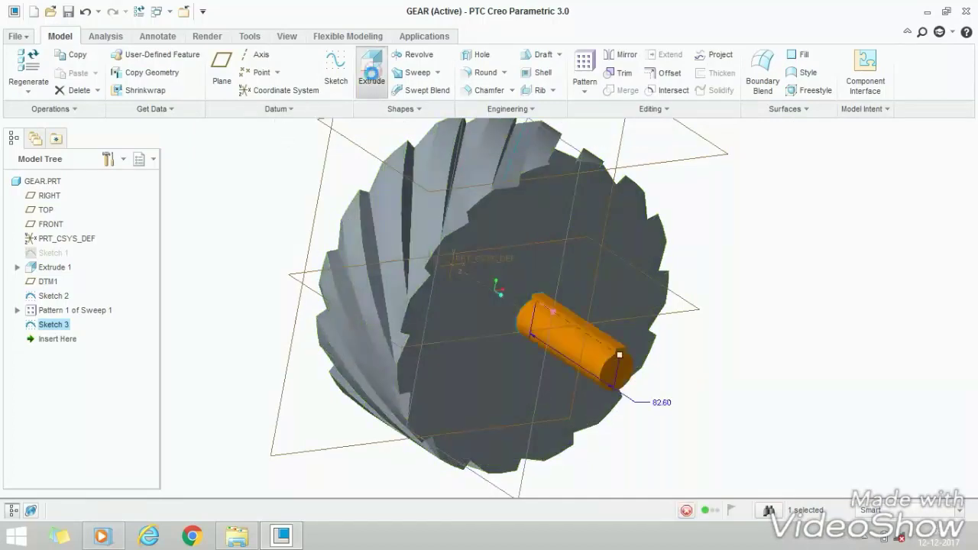
{"action": "left_click", "coordinate": [550, 308]}
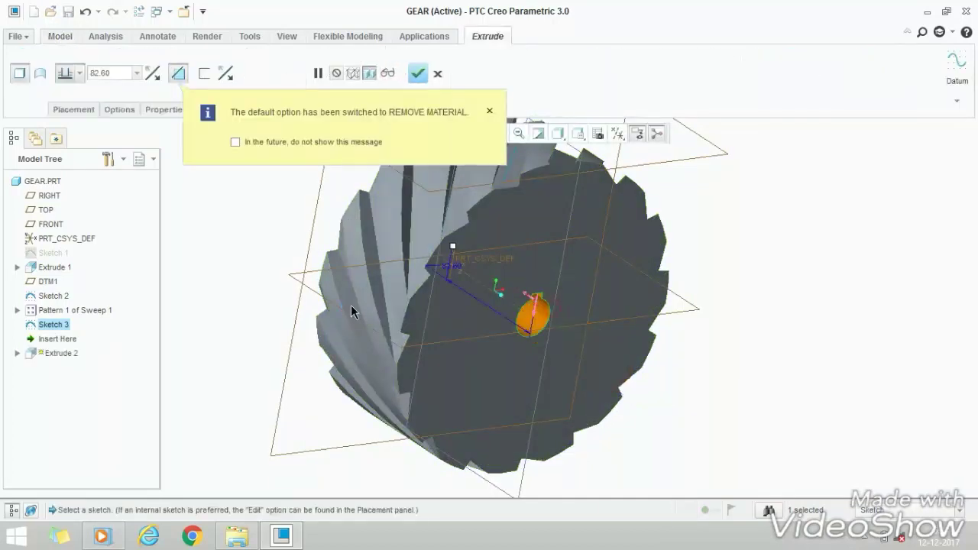
{"action": "mouse_move", "coordinate": [351, 305]}
{"action": "middle_mouse_down"}
{"action": "mouse_move", "coordinate": [407, 319]}
{"action": "mouse_move", "coordinate": [398, 323]}
{"action": "mouse_move", "coordinate": [329, 247]}
{"action": "middle_mouse_up"}
{"action": "left_click", "coordinate": [79, 75]}
{"action": "left_click", "coordinate": [65, 136]}
{"action": "mouse_move", "coordinate": [277, 266]}
{"action": "middle_mouse_down"}
{"action": "mouse_move", "coordinate": [223, 218]}
{"action": "mouse_move", "coordinate": [226, 257]}
{"action": "middle_mouse_up"}
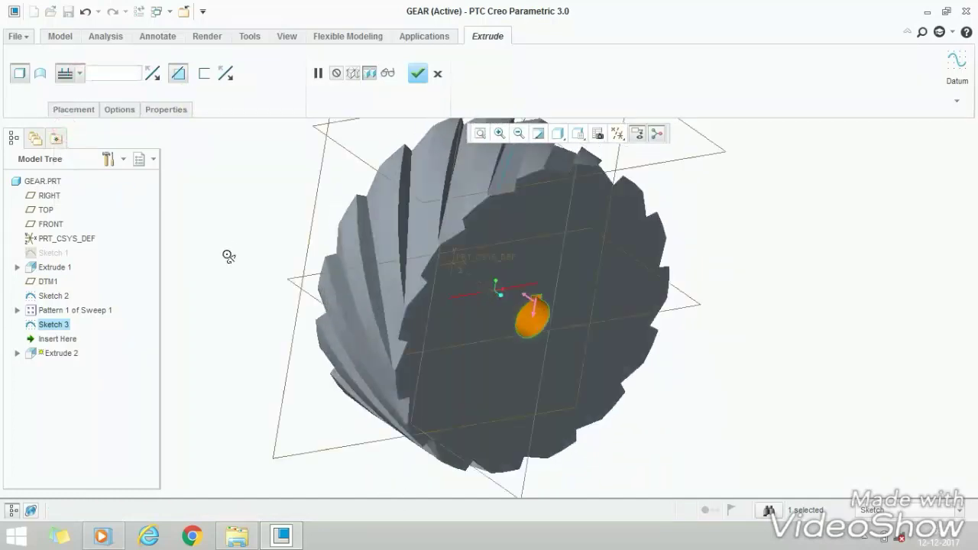
{"action": "left_click", "coordinate": [418, 74]}
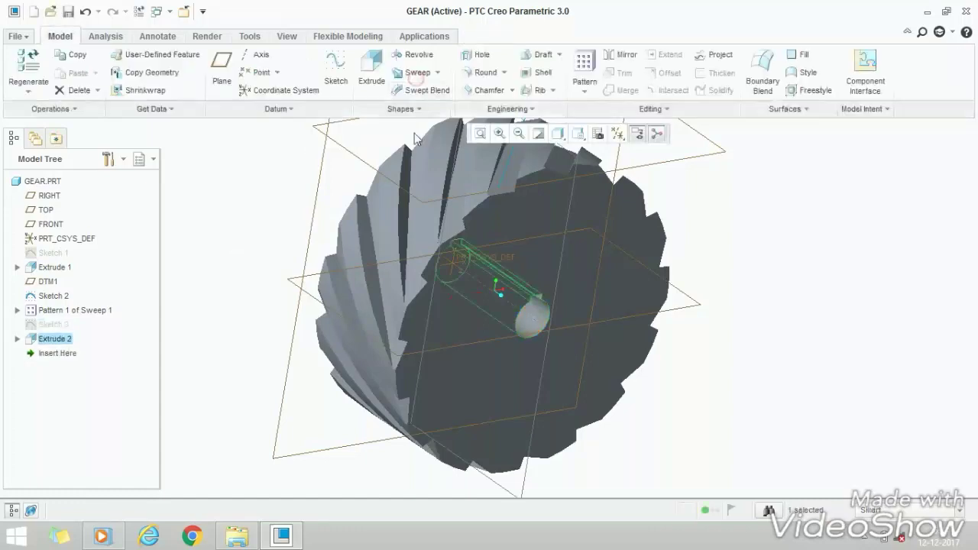
{"action": "key", "text": "ctrl+d"}
Start Sketch 4 on the gear's front face and orient it face-on.
{"action": "mouse_move", "coordinate": [351, 309]}
{"action": "middle_mouse_down"}
{"action": "mouse_move", "coordinate": [321, 283]}
{"action": "mouse_move", "coordinate": [400, 327]}
{"action": "mouse_move", "coordinate": [423, 361]}
{"action": "mouse_move", "coordinate": [338, 283]}
{"action": "mouse_move", "coordinate": [319, 298]}
{"action": "mouse_move", "coordinate": [301, 286]}
{"action": "mouse_move", "coordinate": [375, 323]}
{"action": "mouse_move", "coordinate": [282, 323]}
{"action": "middle_mouse_up"}
{"action": "key", "text": "ctrl+d"}
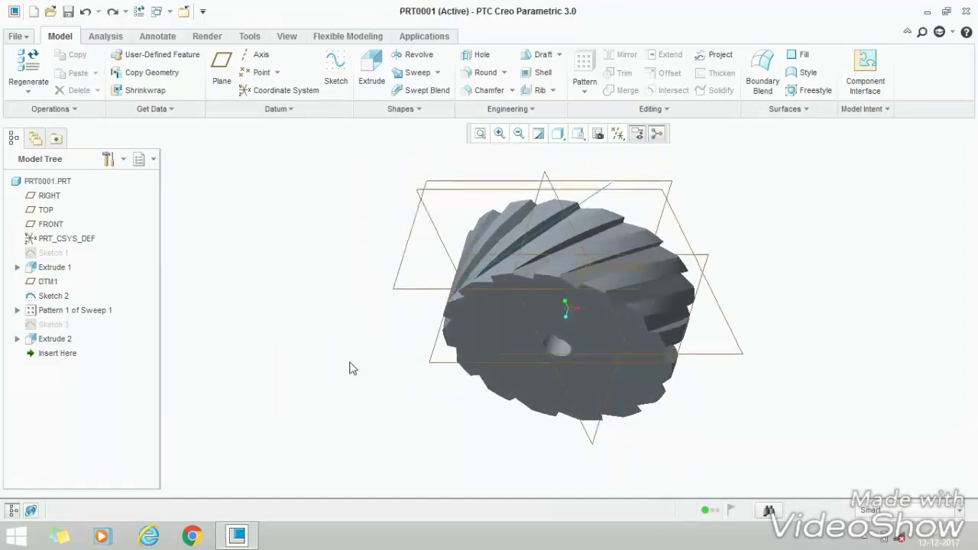
{"action": "mouse_move", "coordinate": [349, 367]}
{"action": "middle_mouse_down"}
{"action": "mouse_move", "coordinate": [367, 384]}
{"action": "mouse_move", "coordinate": [382, 336]}
{"action": "mouse_move", "coordinate": [406, 362]}
{"action": "mouse_move", "coordinate": [378, 358]}
{"action": "middle_mouse_up"}
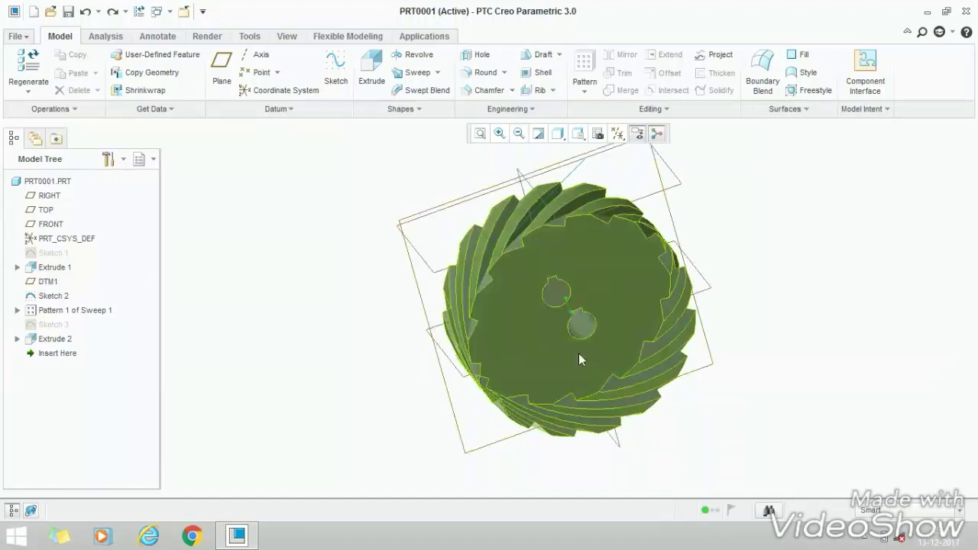
{"action": "left_click", "coordinate": [520, 270]}
{"action": "left_click", "coordinate": [521, 272]}
{"action": "left_click", "coordinate": [334, 71]}
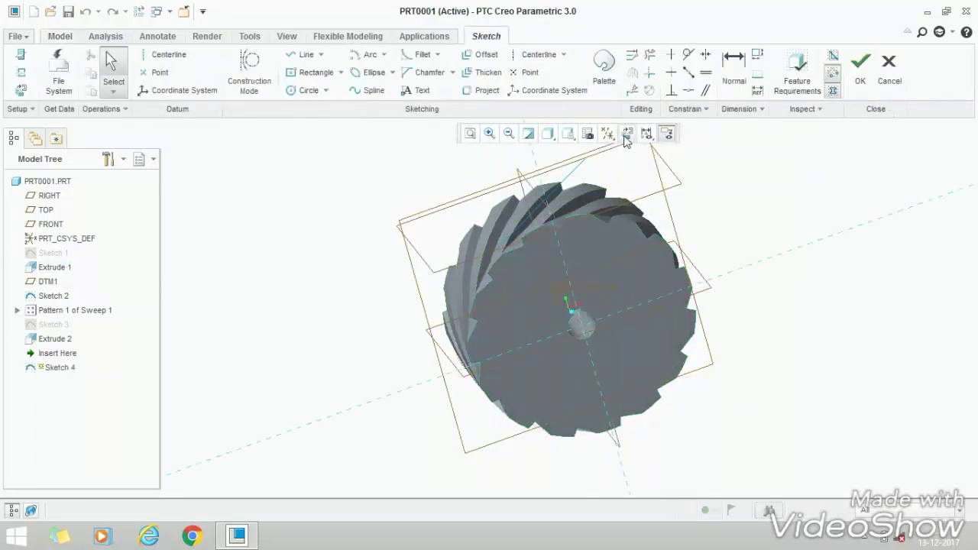
{"action": "left_click", "coordinate": [625, 135]}
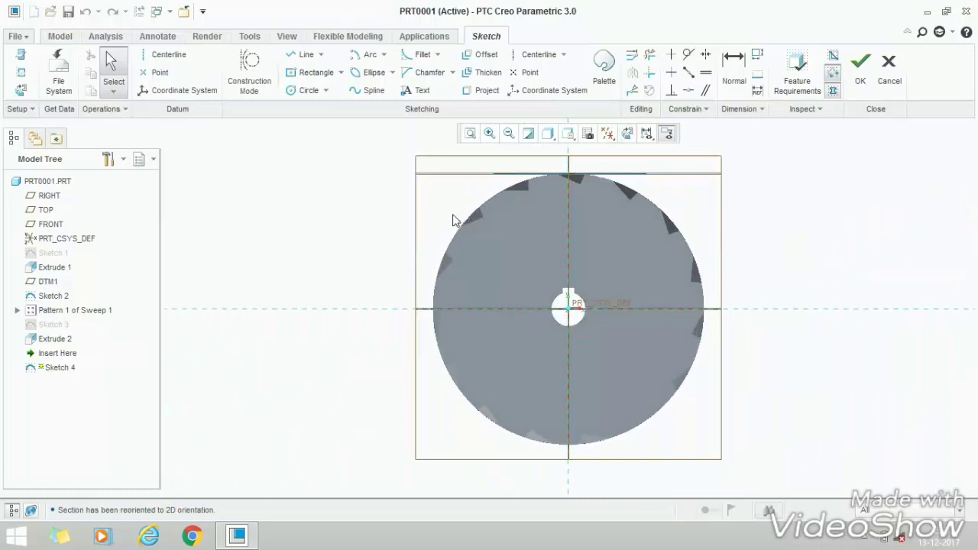
Draw two concentric construction circles at the origin, dimensioned 65 and 35.
{"action": "left_click", "coordinate": [245, 66]}
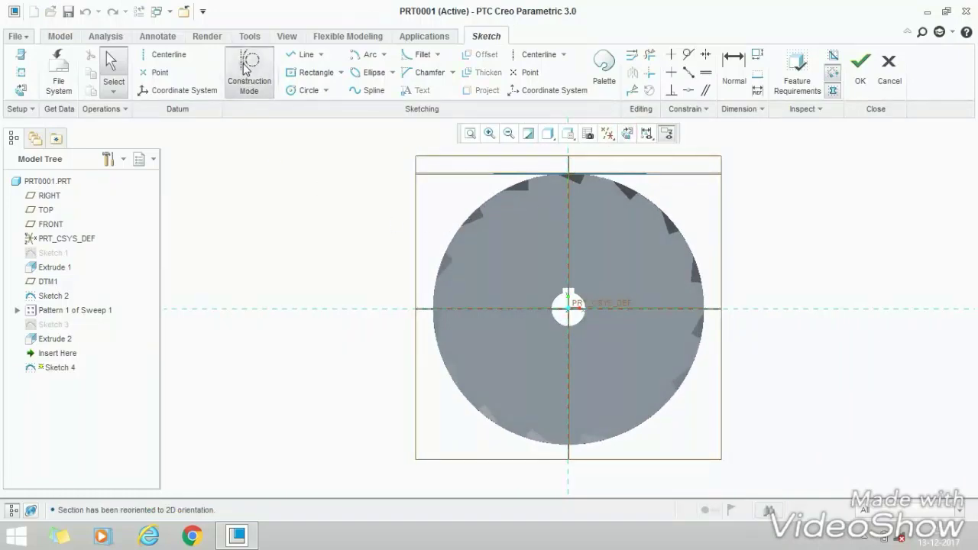
{"action": "left_click", "coordinate": [298, 90]}
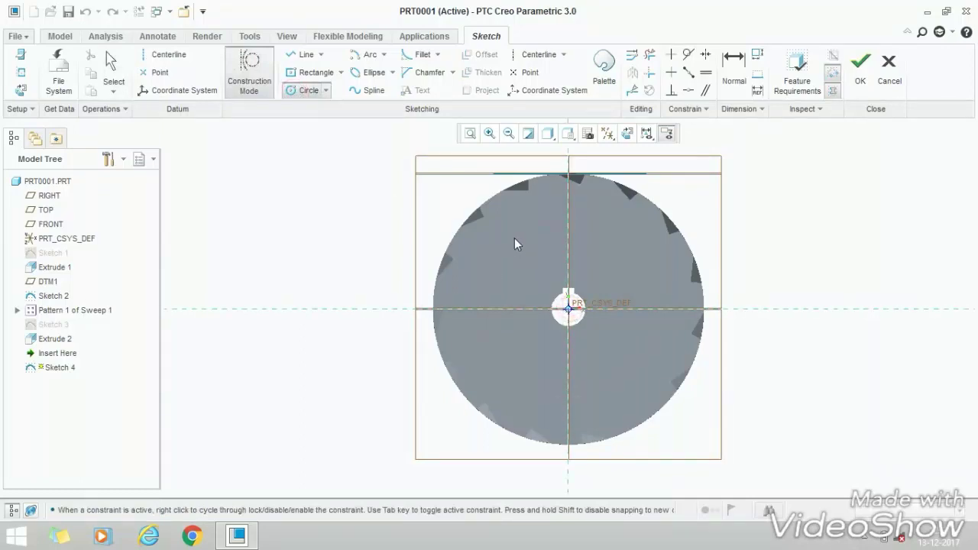
{"action": "left_click", "coordinate": [569, 309]}
{"action": "middle_click", "coordinate": [527, 277]}
{"action": "middle_click", "coordinate": [517, 221]}
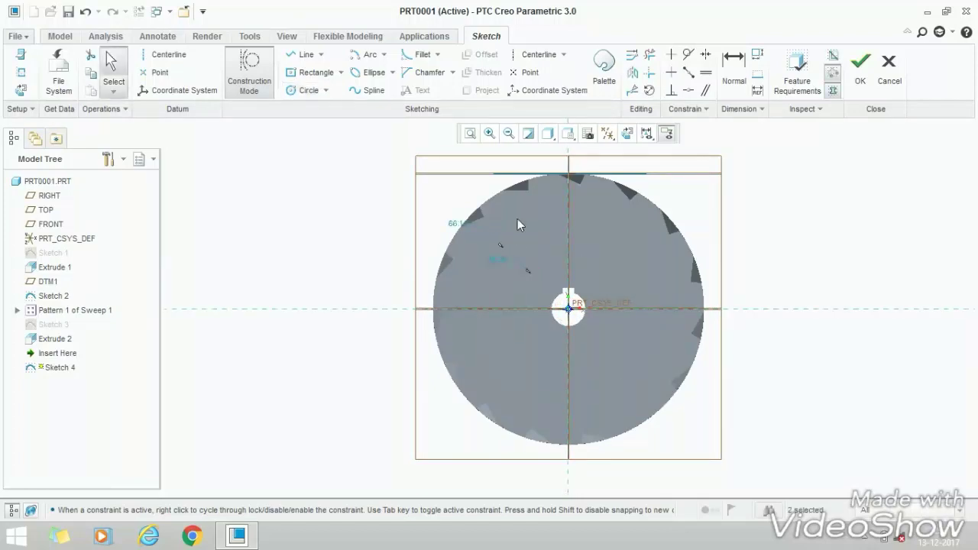
{"action": "double_click", "coordinate": [458, 223]}
{"action": "type", "text": "65"}
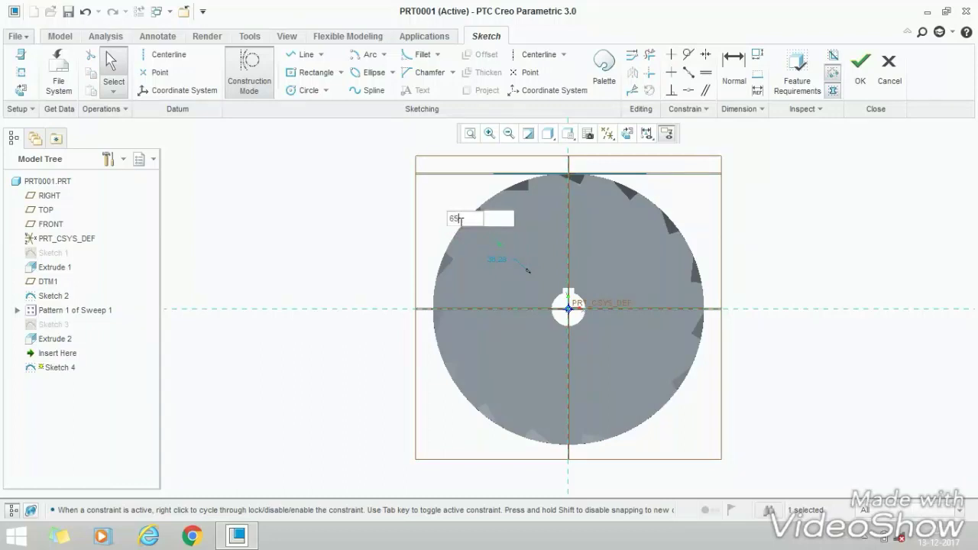
{"action": "key", "text": "Return"}
{"action": "double_click", "coordinate": [499, 259]}
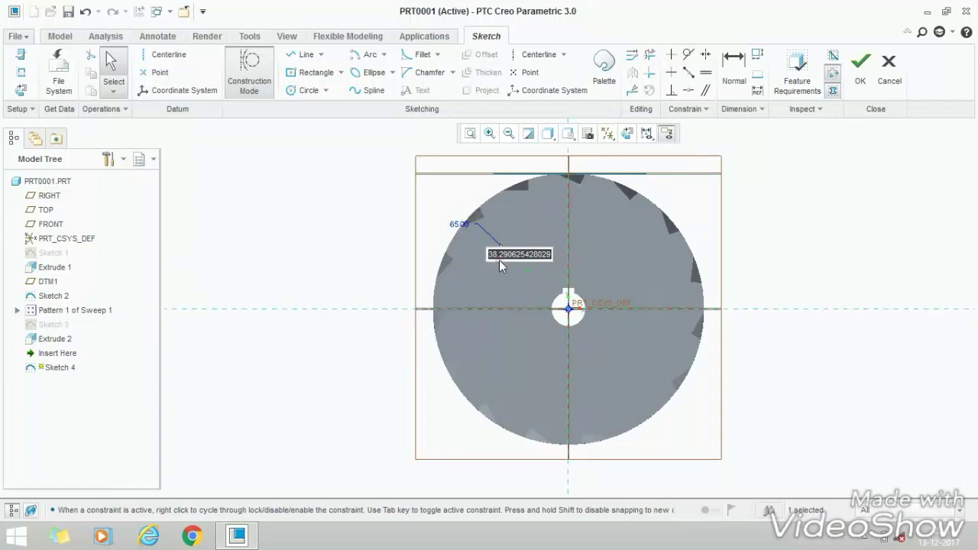
{"action": "type", "text": "35"}
{"action": "key", "text": "Return"}
Draw a construction line from the sketch centre at a 150° angle.
{"action": "left_click", "coordinate": [303, 54]}
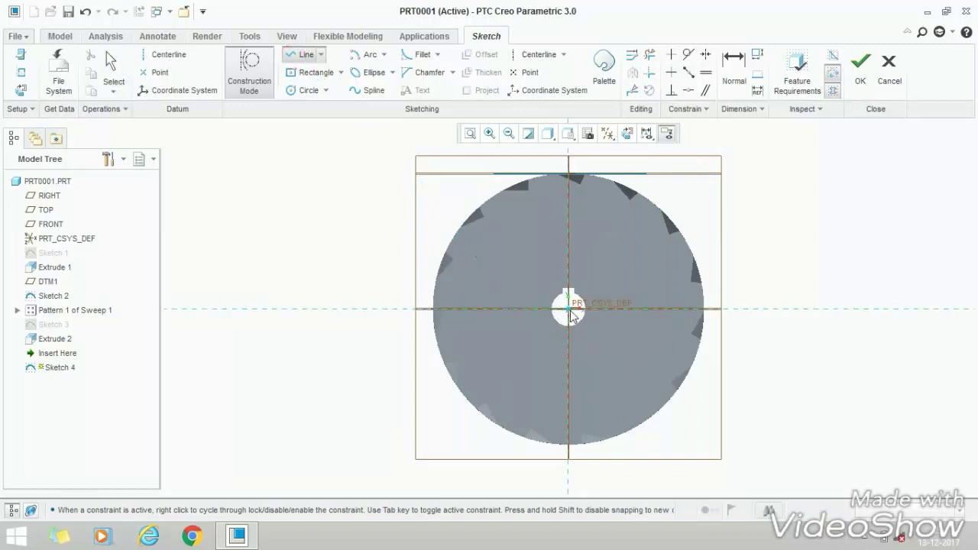
{"action": "left_click", "coordinate": [516, 238]}
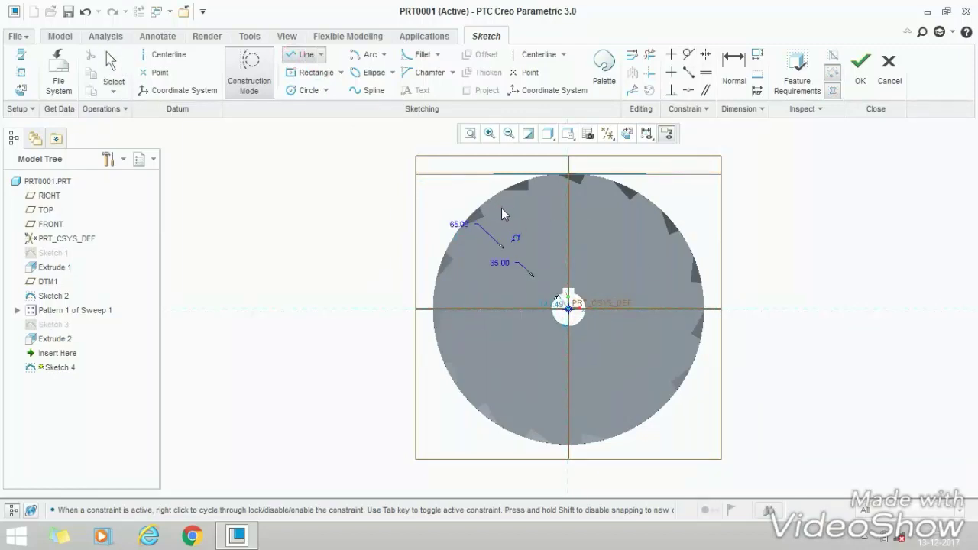
{"action": "middle_click", "coordinate": [503, 211]}
{"action": "double_click", "coordinate": [556, 303]}
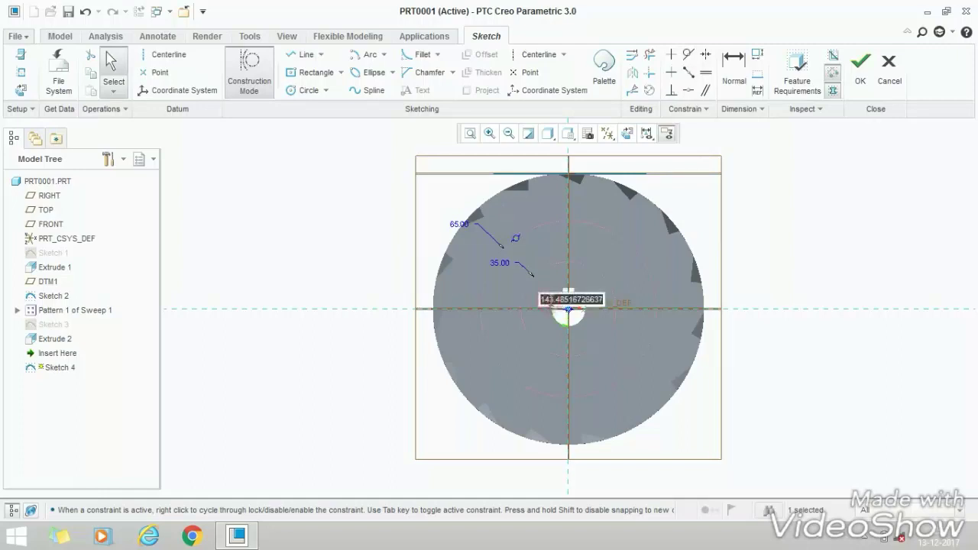
{"action": "type", "text": "150"}
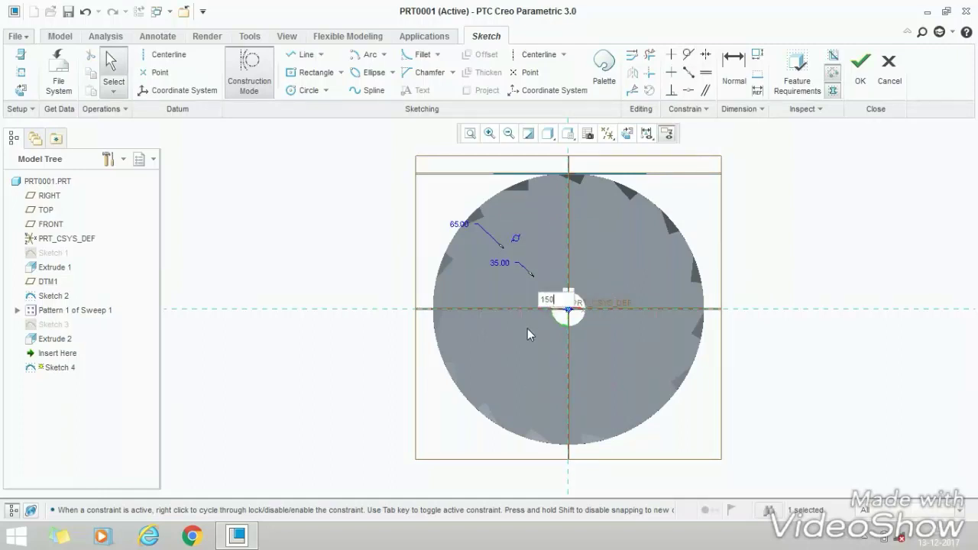
{"action": "key", "text": "Return"}
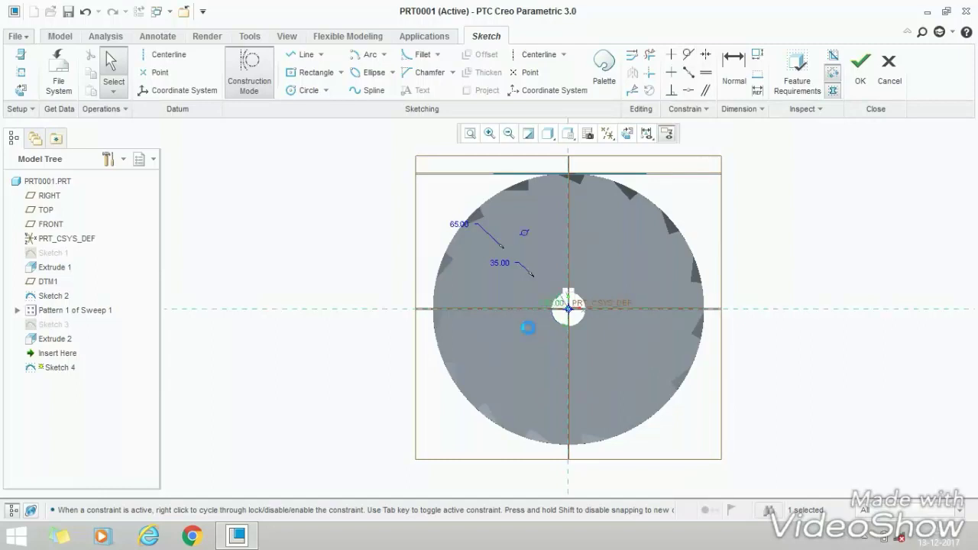
Mirror the angled line across a vertical centerline and turn off Construction Mode.
{"action": "left_click", "coordinate": [516, 55]}
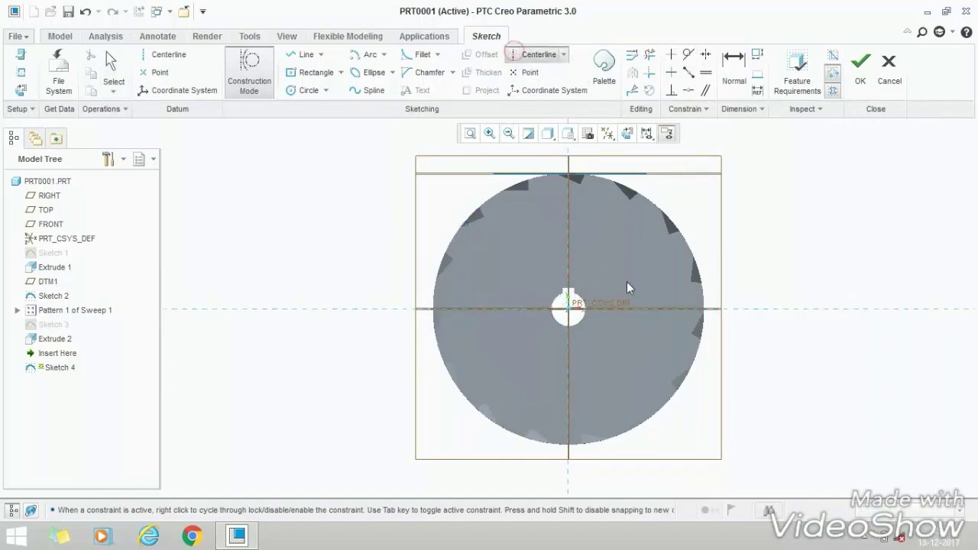
{"action": "left_click", "coordinate": [569, 309]}
{"action": "left_click", "coordinate": [568, 259]}
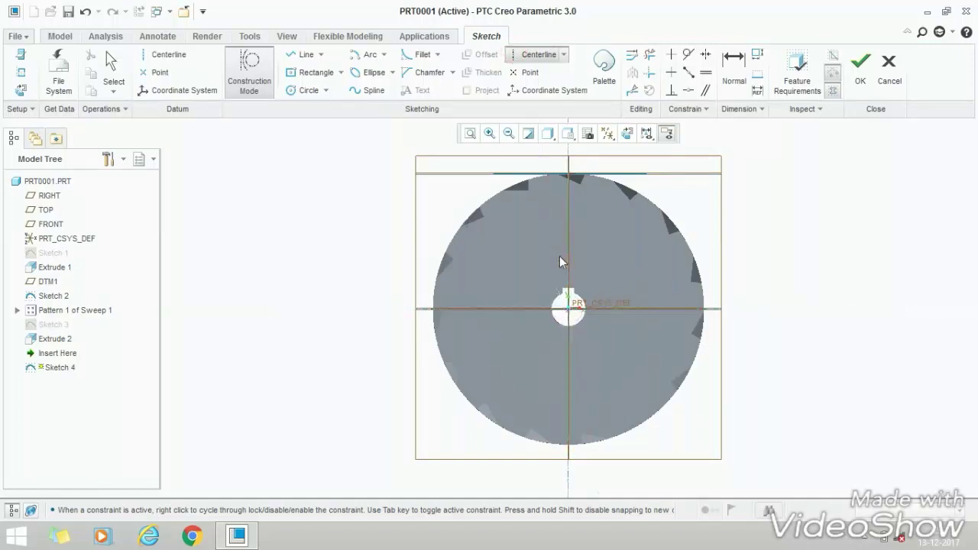
{"action": "middle_click", "coordinate": [395, 236]}
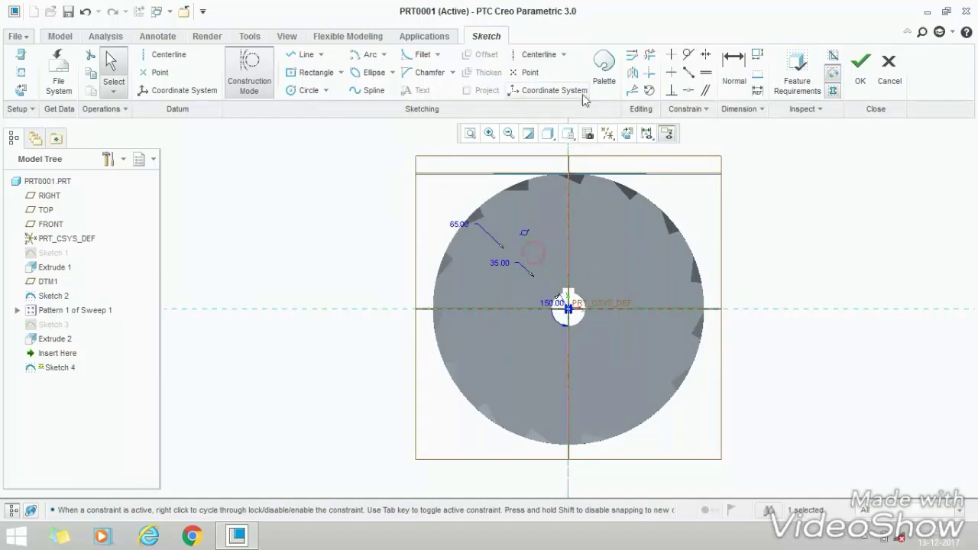
{"action": "left_click", "coordinate": [633, 72]}
{"action": "left_click", "coordinate": [569, 214]}
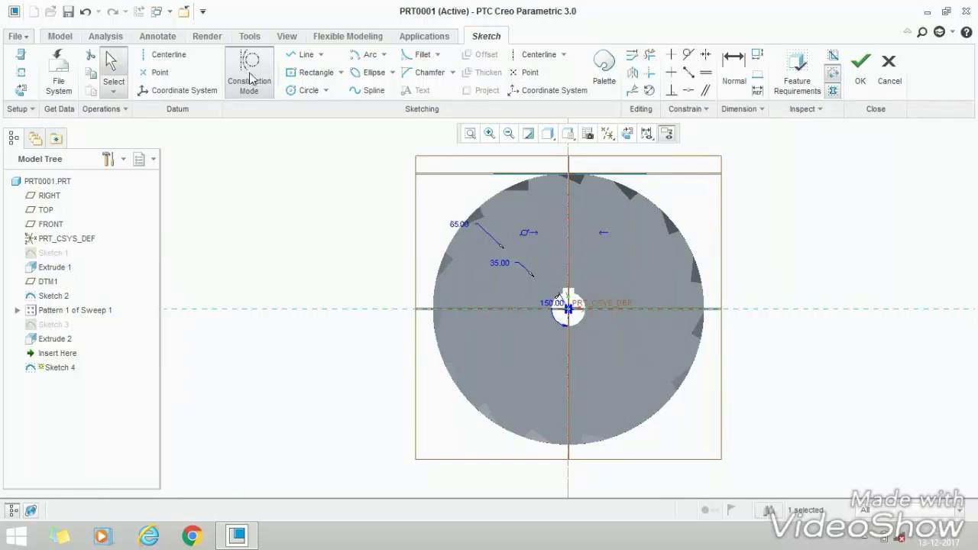
{"action": "left_click", "coordinate": [250, 76]}
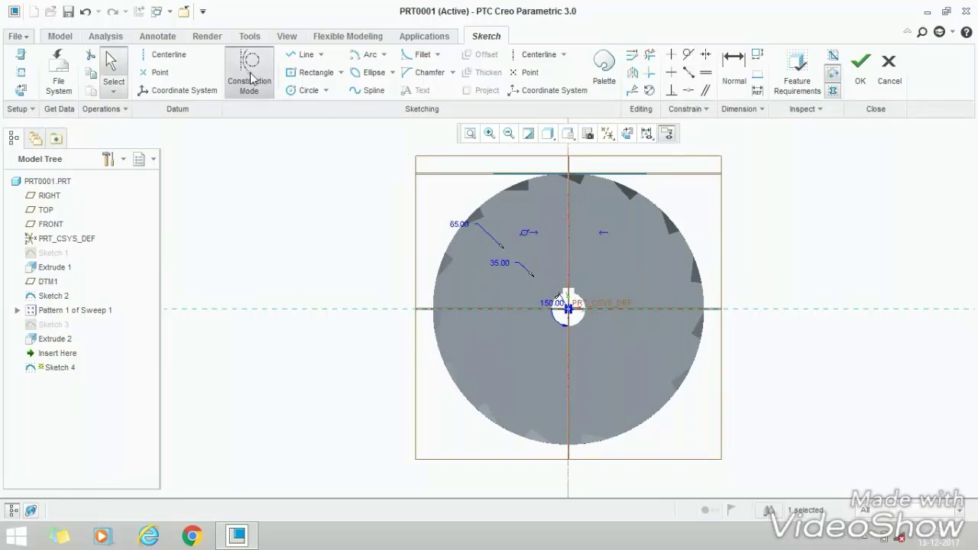
Draw the left and right slot edges along the angled construction lines.
{"action": "left_click", "coordinate": [304, 55]}
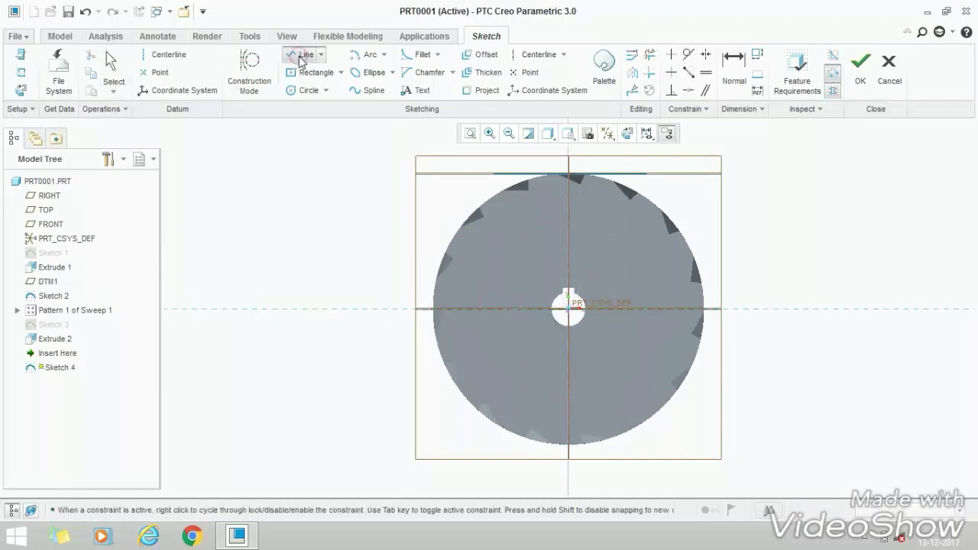
{"action": "left_click", "coordinate": [545, 267]}
{"action": "left_click", "coordinate": [522, 232]}
{"action": "scroll", "coordinate": [593, 268], "scroll_direction": "up", "scroll_amount": 2}
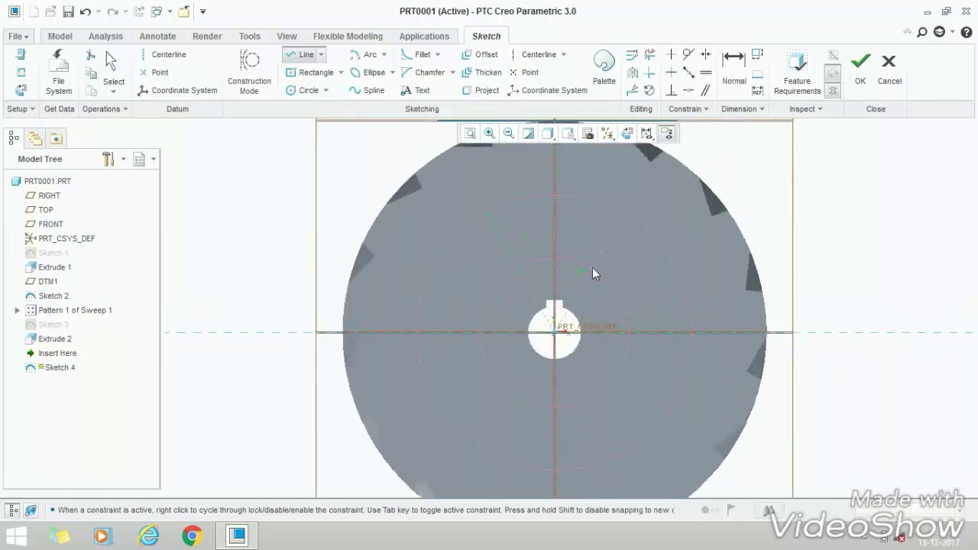
{"action": "left_click", "coordinate": [625, 214]}
{"action": "middle_click", "coordinate": [565, 218]}
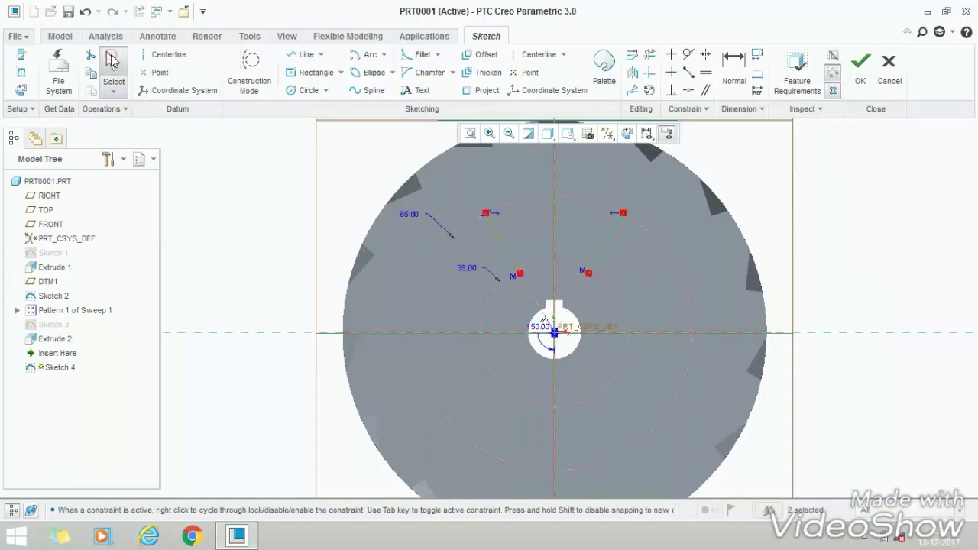
{"action": "left_click", "coordinate": [111, 60]}
Add a center-and-ends arc from the gear centre joining the two slot edges.
{"action": "left_click", "coordinate": [382, 57]}
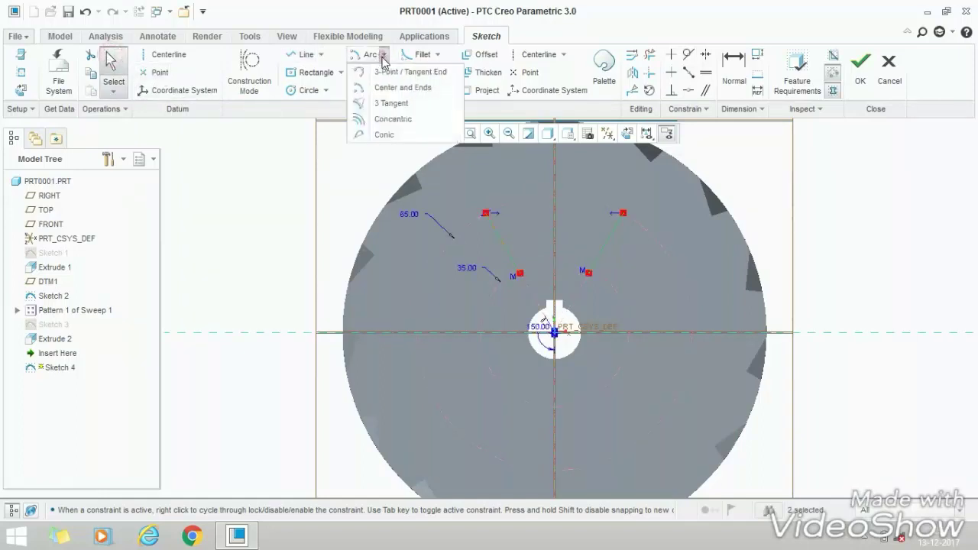
{"action": "left_click", "coordinate": [411, 89]}
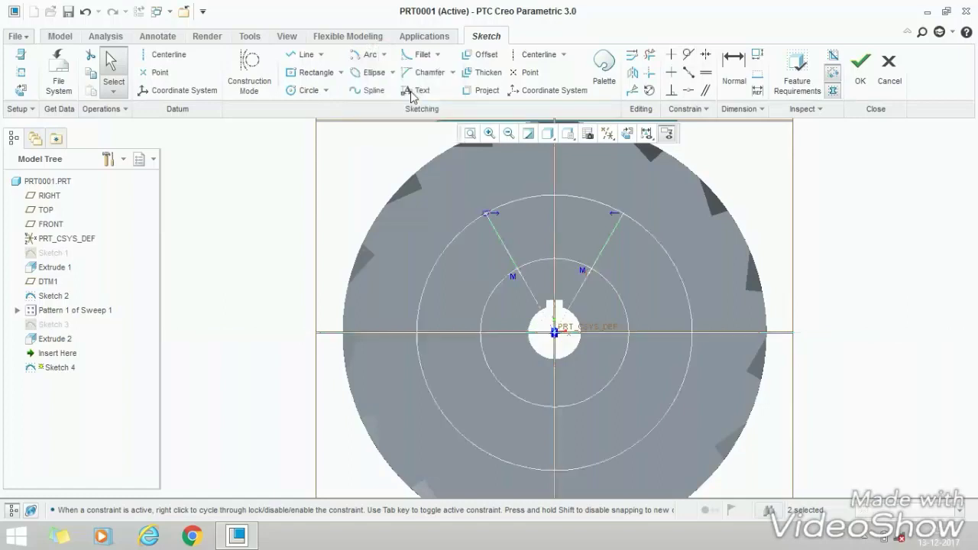
{"action": "left_click", "coordinate": [555, 336]}
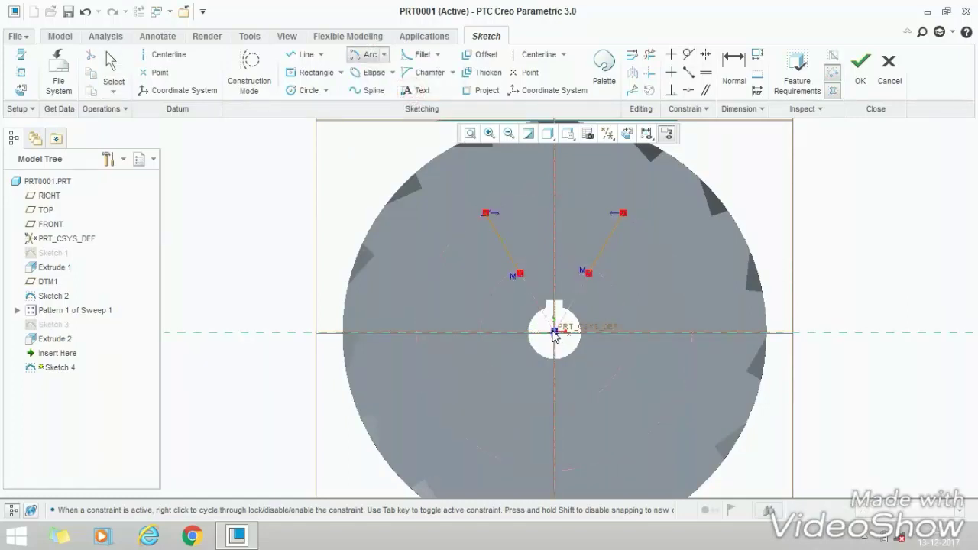
{"action": "left_click", "coordinate": [487, 213]}
{"action": "left_click", "coordinate": [623, 214]}
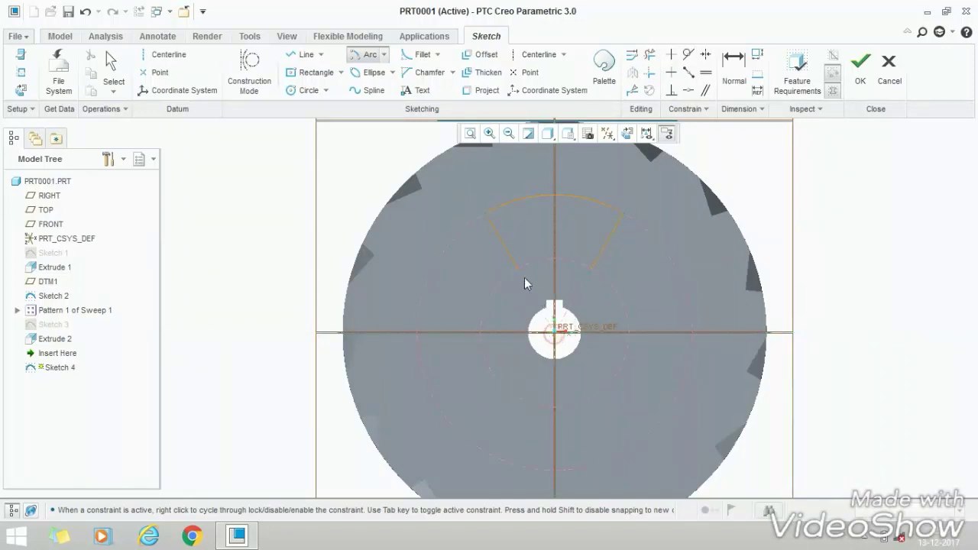
{"action": "scroll", "coordinate": [521, 271], "scroll_direction": "down", "scroll_amount": 1}
{"action": "scroll", "coordinate": [521, 271], "scroll_direction": "down", "scroll_amount": 3}
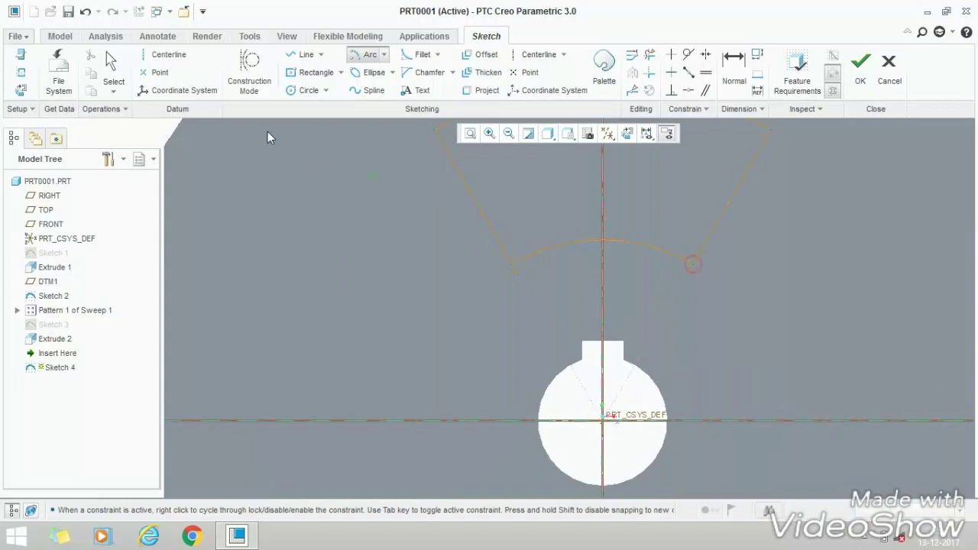
Trim the extra segments so the sector-shaped slot outline is closed.
{"action": "left_click", "coordinate": [112, 61]}
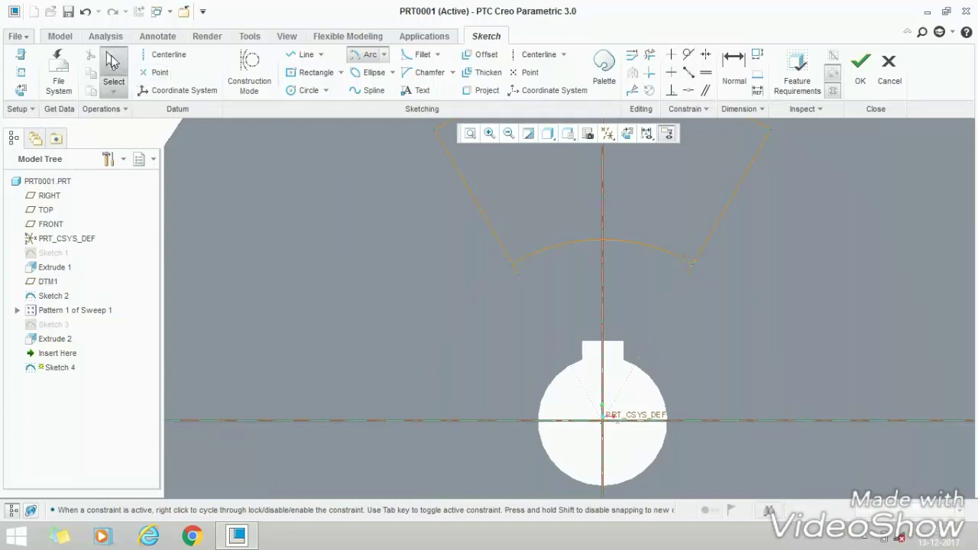
{"action": "left_click", "coordinate": [648, 55]}
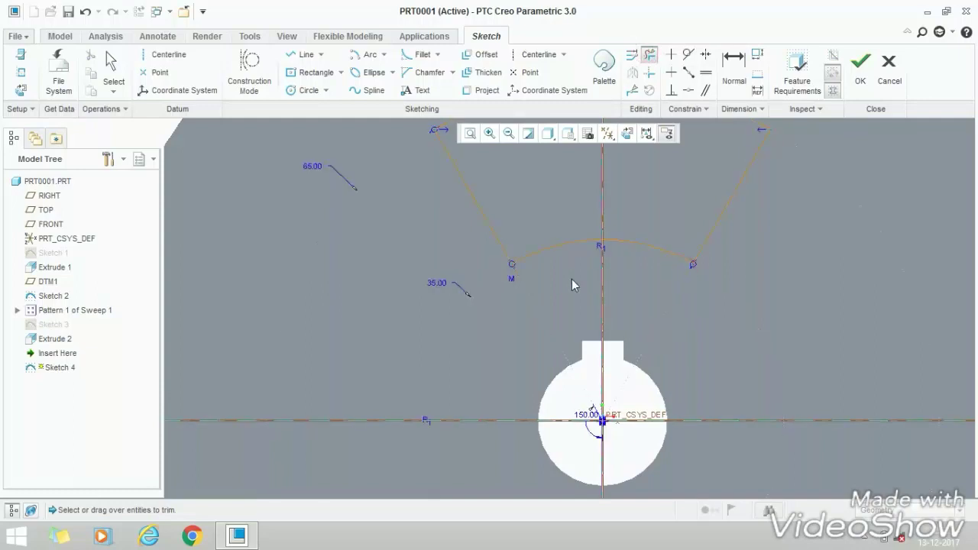
{"action": "scroll", "coordinate": [573, 203], "scroll_direction": "down", "scroll_amount": 5}
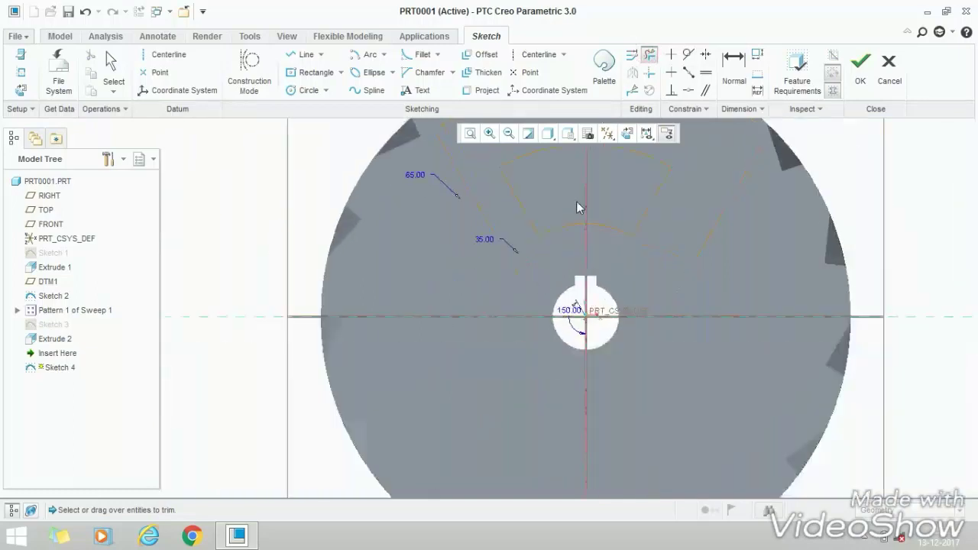
{"action": "left_click", "coordinate": [111, 61]}
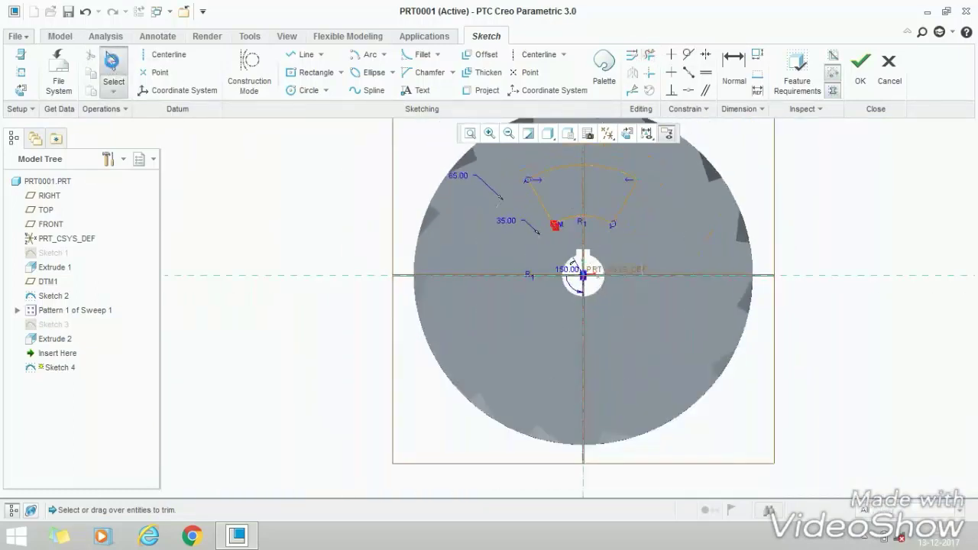
{"action": "scroll", "coordinate": [576, 233], "scroll_direction": "up", "scroll_amount": 5}
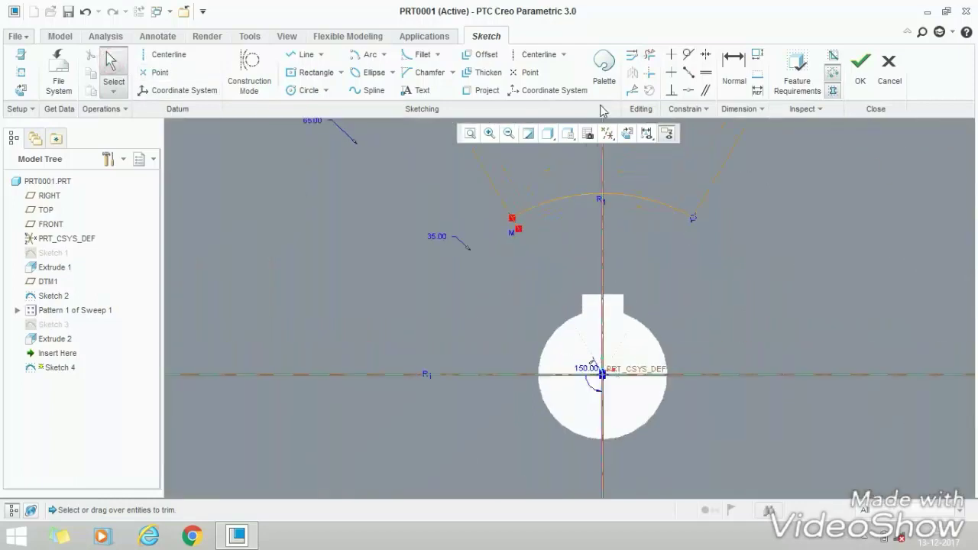
{"action": "left_click", "coordinate": [649, 55]}
{"action": "scroll", "coordinate": [515, 231], "scroll_direction": "up", "scroll_amount": 4}
{"action": "scroll", "coordinate": [519, 221], "scroll_direction": "down", "scroll_amount": 1}
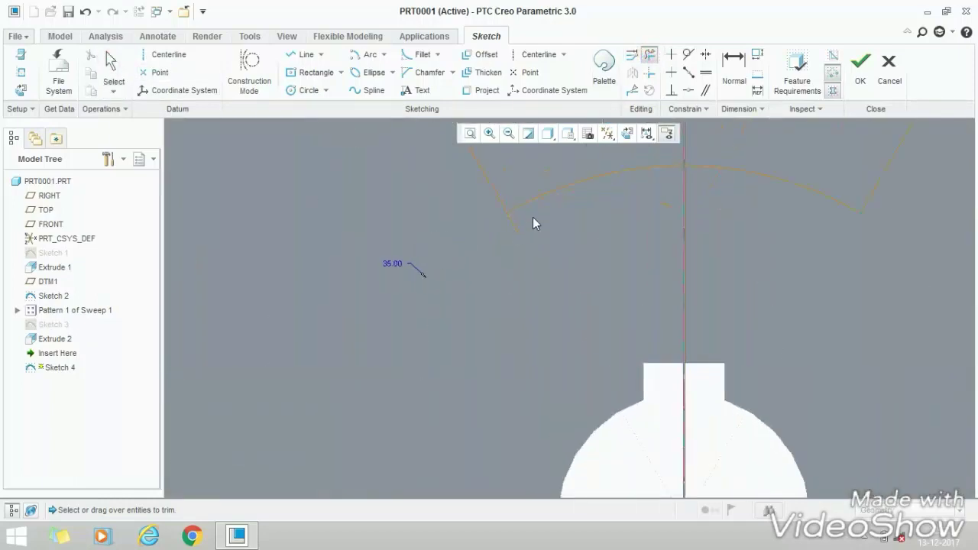
{"action": "scroll", "coordinate": [519, 229], "scroll_direction": "down", "scroll_amount": 5}
{"action": "scroll", "coordinate": [550, 234], "scroll_direction": "down", "scroll_amount": 2}
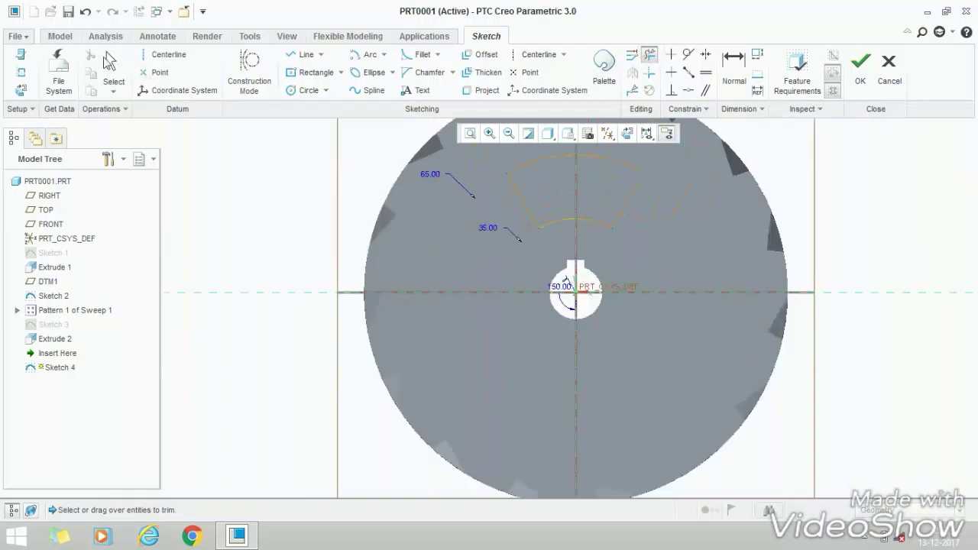
{"action": "left_click", "coordinate": [108, 62]}
{"action": "scroll", "coordinate": [378, 227], "scroll_direction": "down", "scroll_amount": 1}
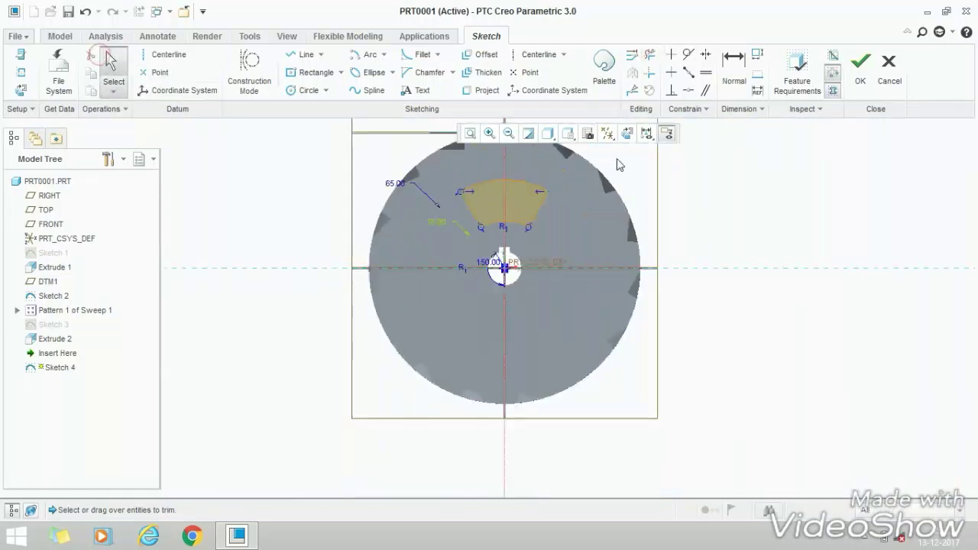
Finish Sketch 4 and extrude it as a Through All cut (Extrude 3).
{"action": "left_click", "coordinate": [869, 77]}
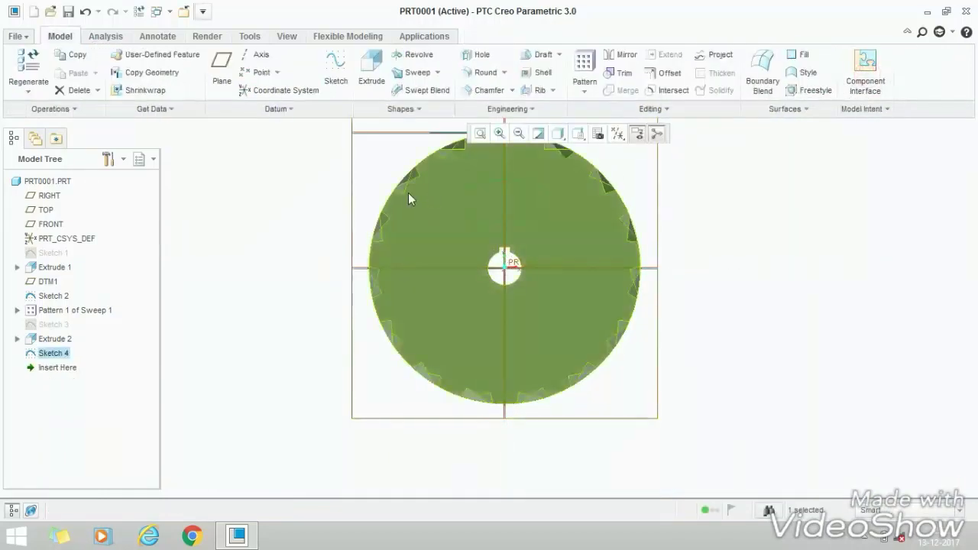
{"action": "middle_click_drag", "start_coordinate": [375, 196], "coordinate": [410, 211]}
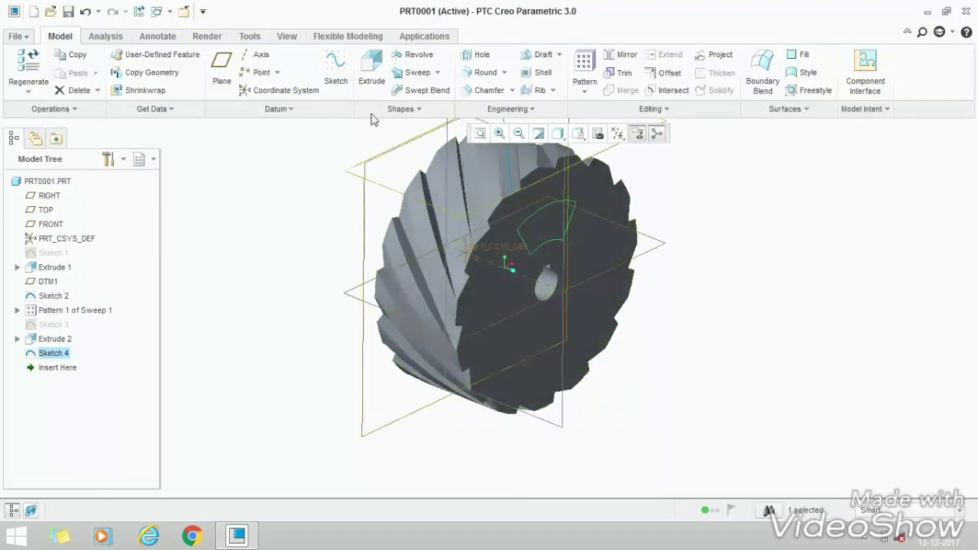
{"action": "left_click", "coordinate": [367, 84]}
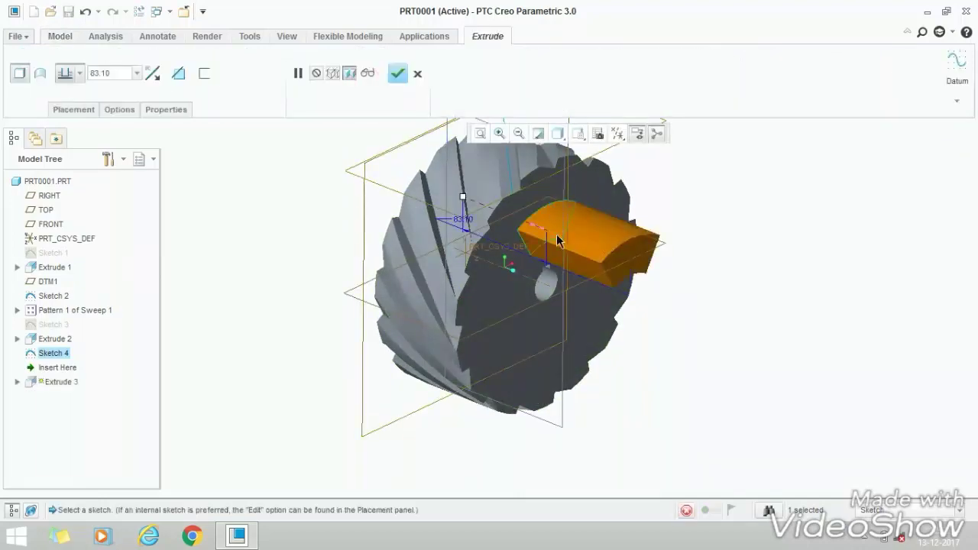
{"action": "left_click", "coordinate": [455, 229]}
{"action": "middle_click_drag", "start_coordinate": [455, 229], "coordinate": [252, 166]}
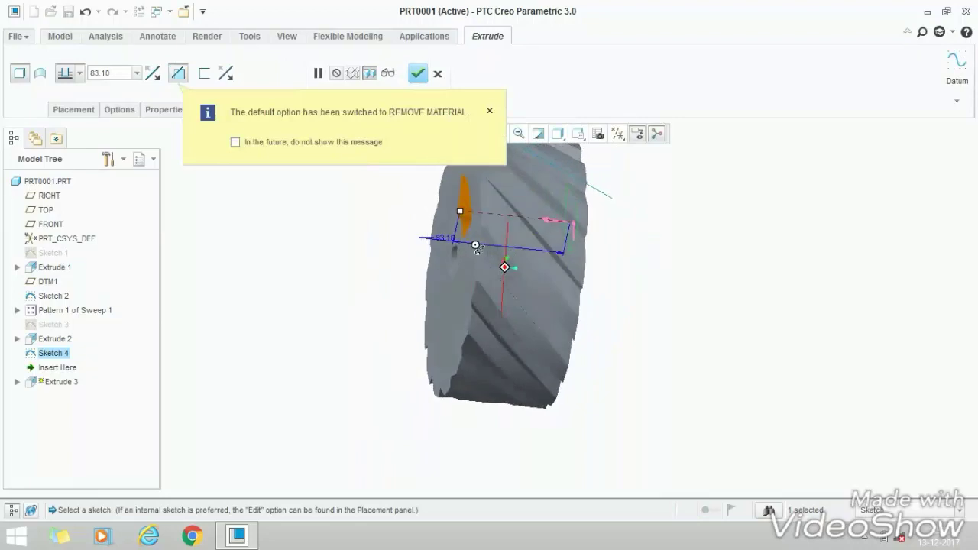
{"action": "left_click", "coordinate": [79, 73]}
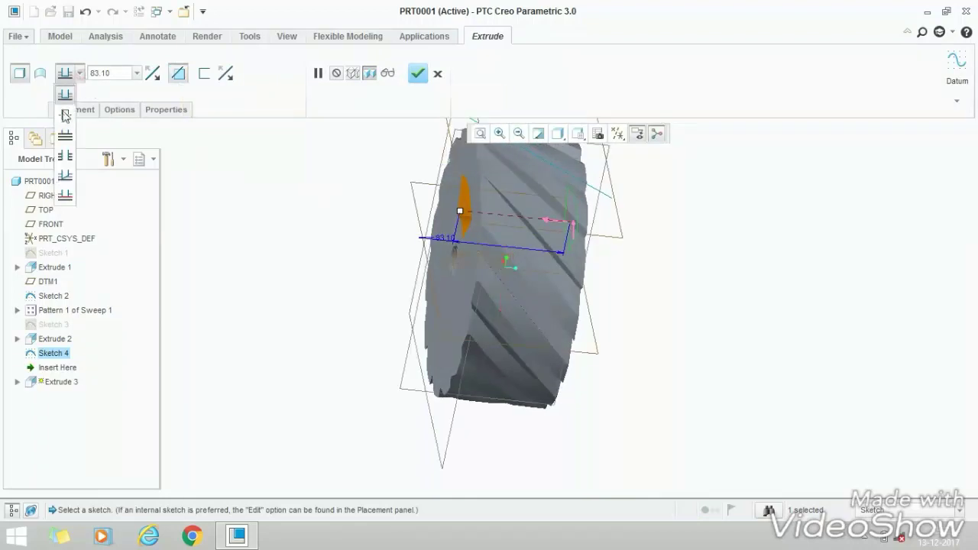
{"action": "left_click", "coordinate": [63, 139]}
{"action": "middle_click_drag", "start_coordinate": [329, 291], "coordinate": [271, 271]}
{"action": "left_click", "coordinate": [416, 74]}
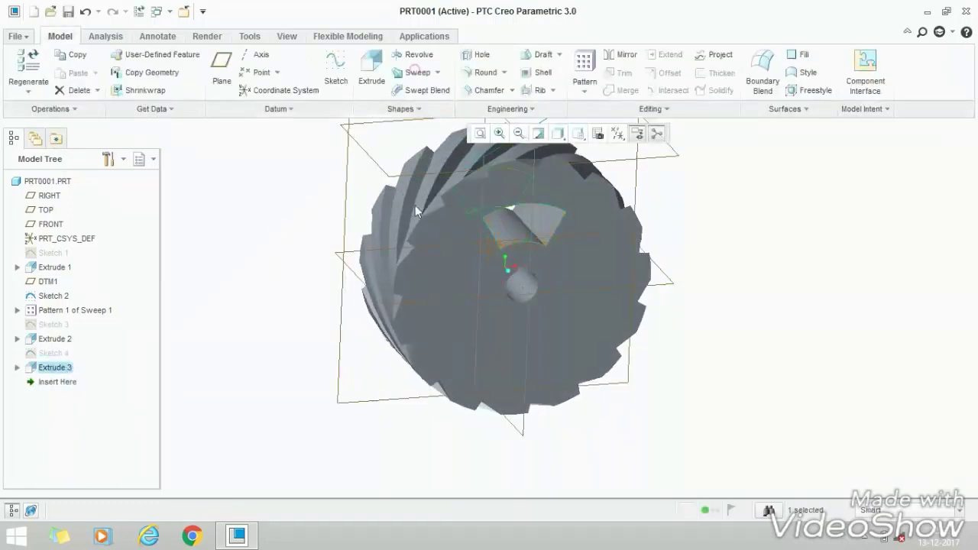
Orbit the gear to inspect the new slot and face its front.
{"action": "scroll", "coordinate": [296, 260], "scroll_direction": "up", "scroll_amount": 1}
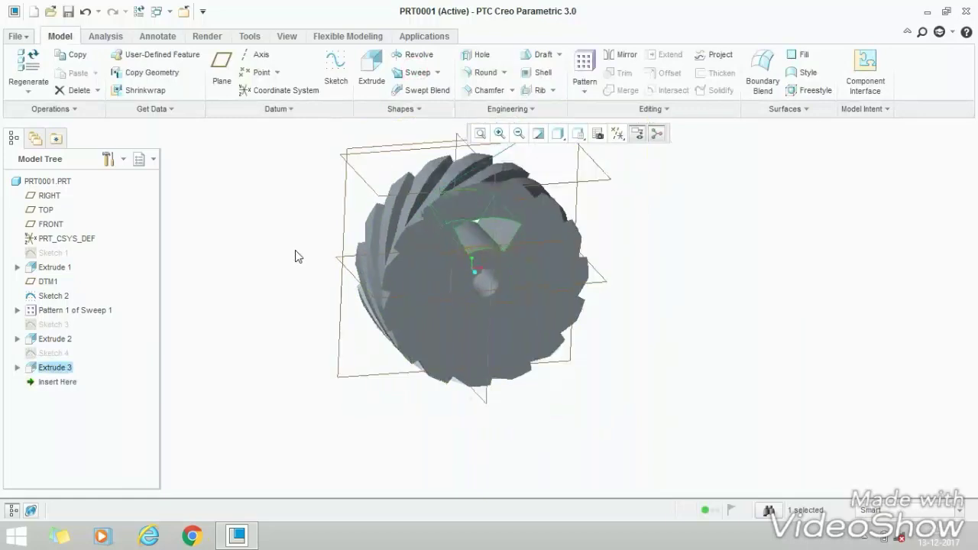
{"action": "mouse_move", "coordinate": [282, 226]}
{"action": "middle_mouse_down"}
{"action": "mouse_move", "coordinate": [290, 245]}
{"action": "mouse_move", "coordinate": [264, 221]}
{"action": "middle_mouse_up"}
{"action": "left_click", "coordinate": [261, 224]}
{"action": "scroll", "coordinate": [260, 224], "scroll_direction": "down", "scroll_amount": 2}
{"action": "scroll", "coordinate": [261, 225], "scroll_direction": "up", "scroll_amount": 1}
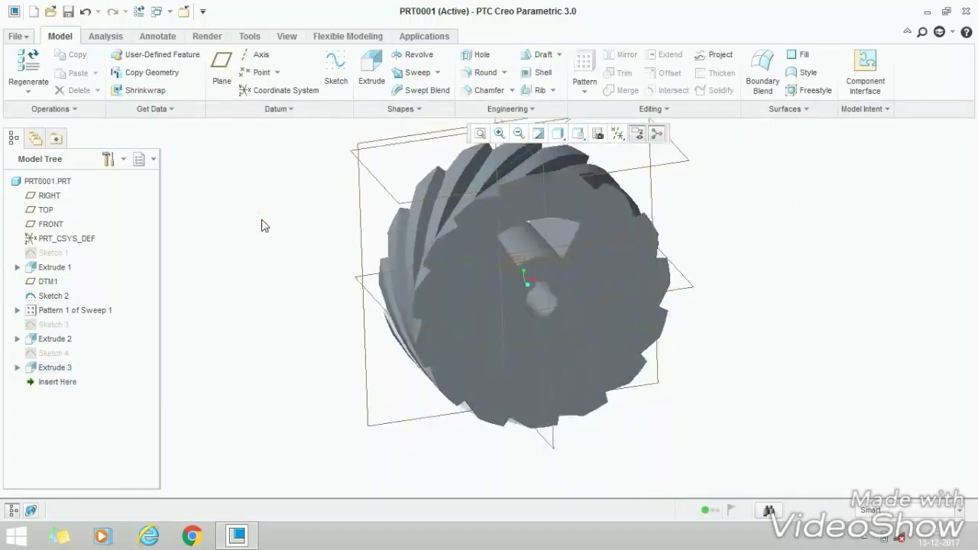
{"action": "key", "text": "ctrl+d"}
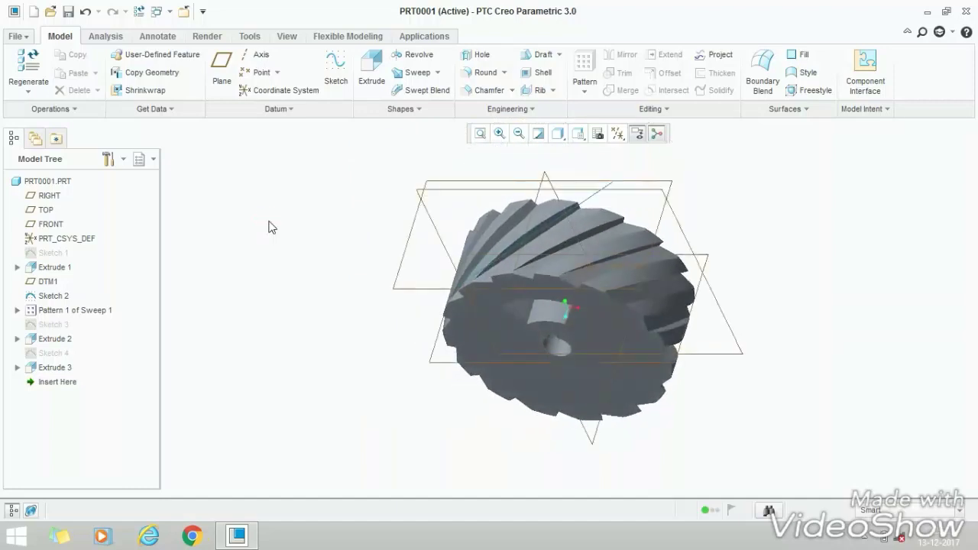
{"action": "mouse_move", "coordinate": [293, 367]}
{"action": "middle_mouse_down"}
{"action": "mouse_move", "coordinate": [330, 321]}
{"action": "mouse_move", "coordinate": [341, 339]}
{"action": "middle_mouse_up"}
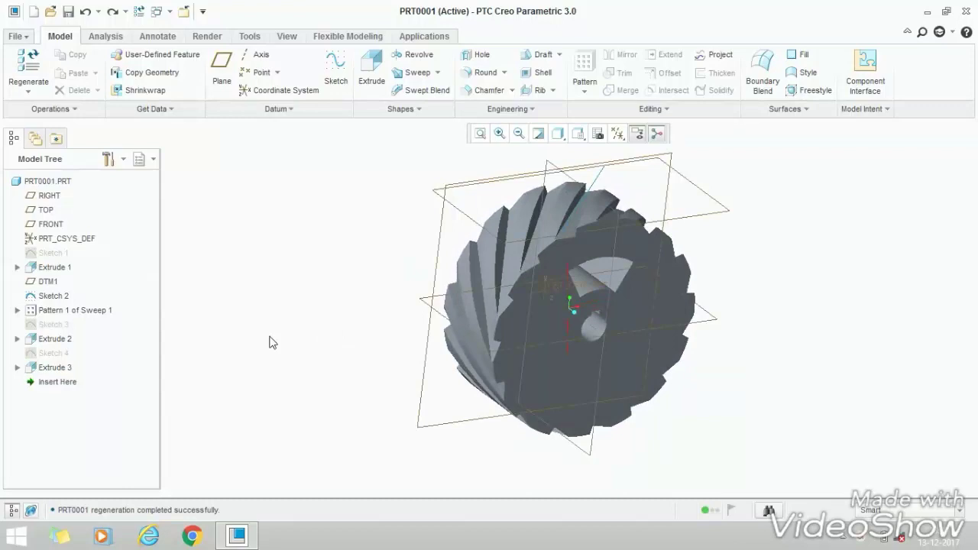
Axis-pattern Extrude 3 about the gear's central axis, 4 instances over 360°.
{"action": "left_click", "coordinate": [47, 368]}
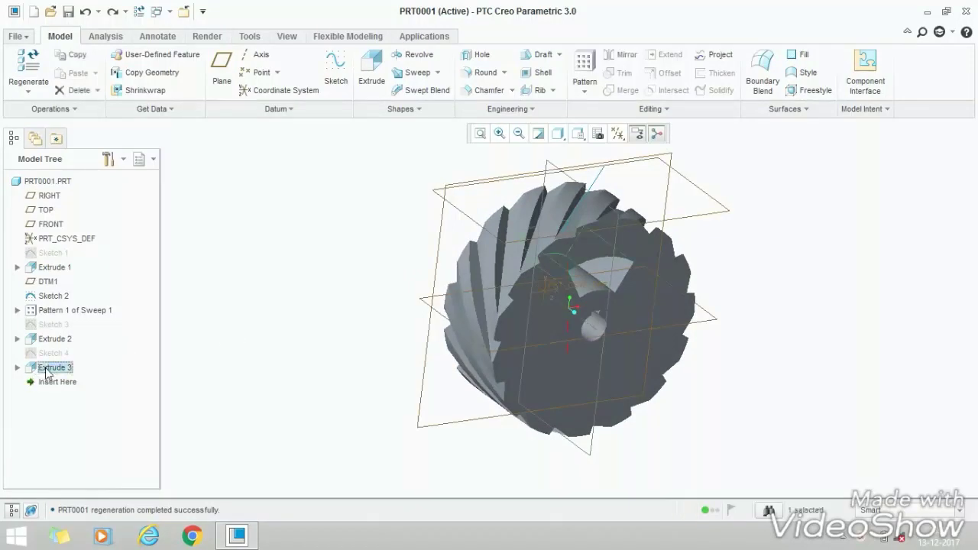
{"action": "left_click", "coordinate": [584, 62]}
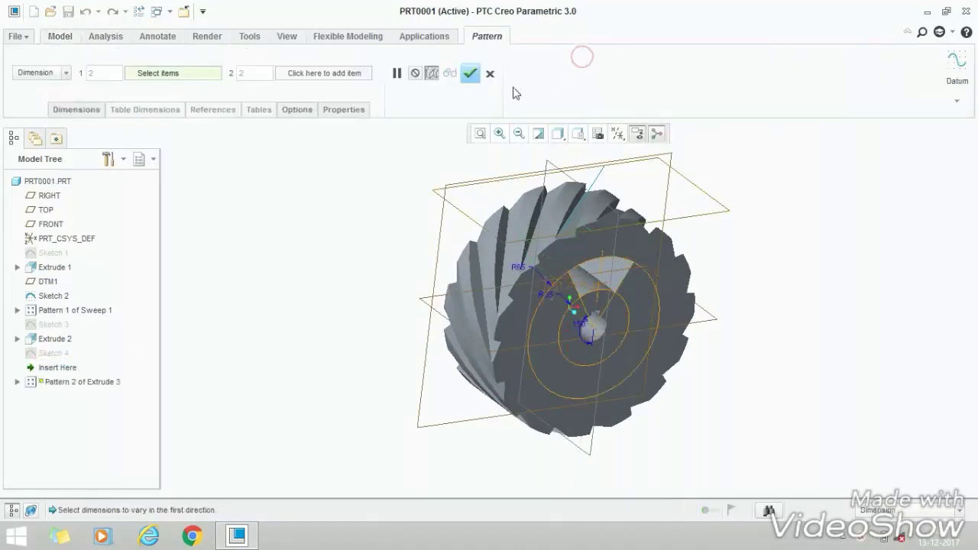
{"action": "left_click", "coordinate": [66, 73]}
{"action": "left_click", "coordinate": [34, 109]}
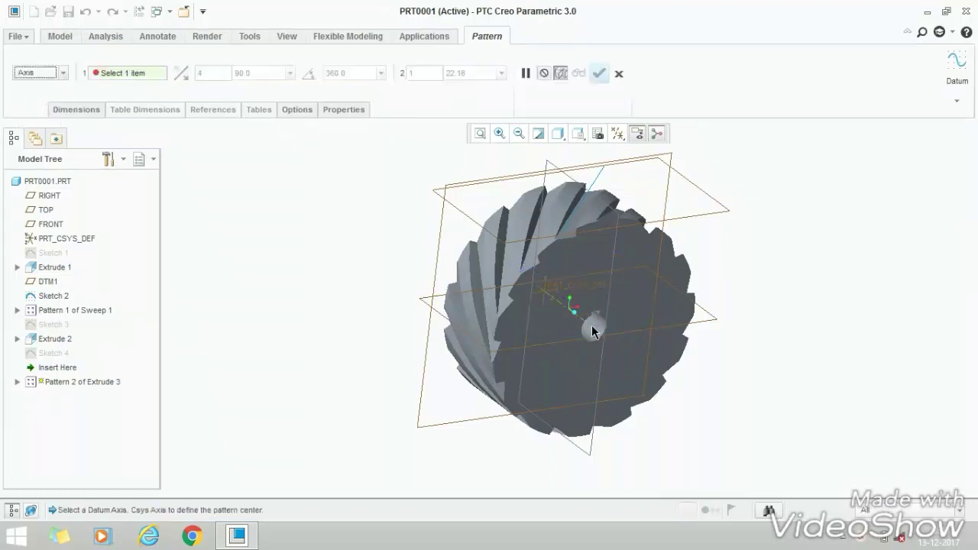
{"action": "left_click", "coordinate": [591, 325]}
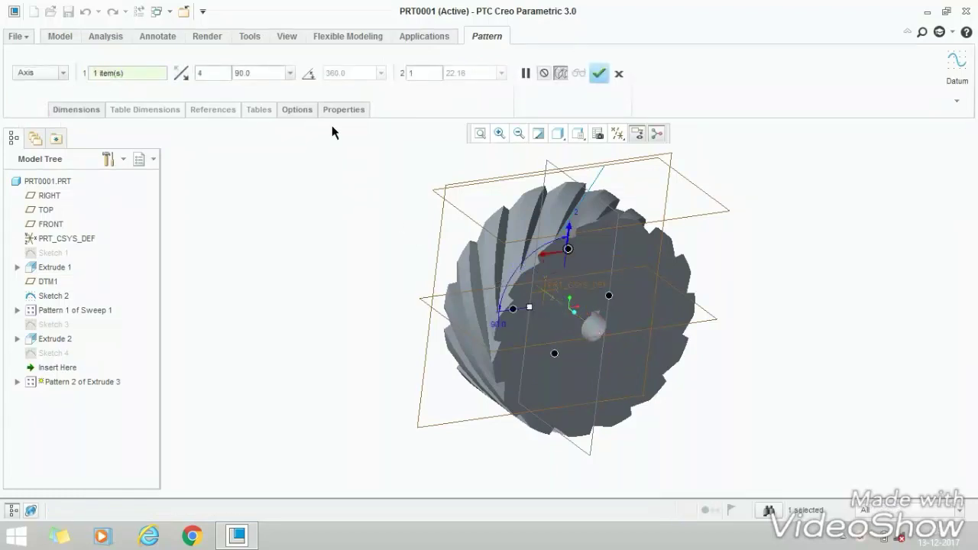
{"action": "left_click", "coordinate": [310, 75]}
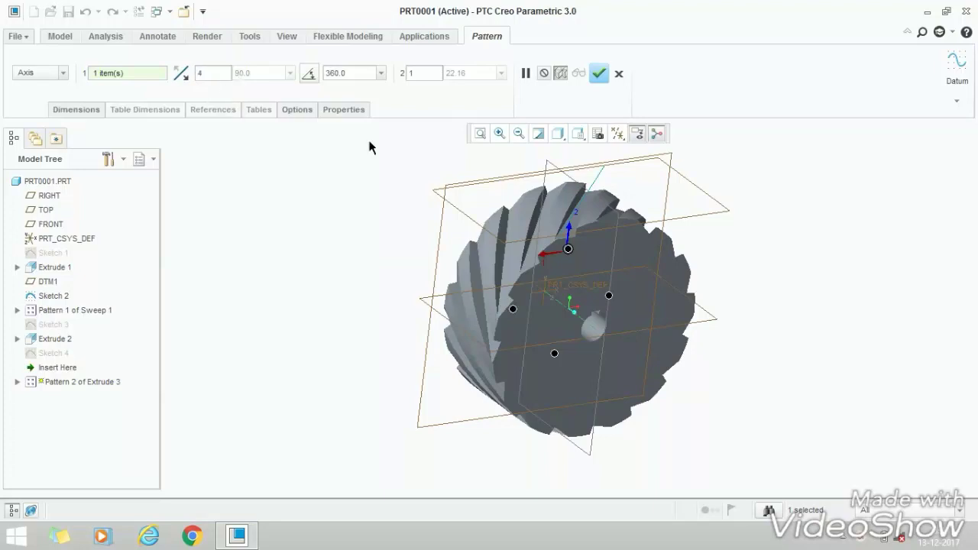
{"action": "left_click", "coordinate": [599, 74]}
{"action": "mouse_move", "coordinate": [302, 186]}
{"action": "middle_mouse_down"}
{"action": "mouse_move", "coordinate": [295, 172]}
{"action": "mouse_move", "coordinate": [286, 227]}
{"action": "mouse_move", "coordinate": [286, 203]}
{"action": "mouse_move", "coordinate": [306, 222]}
{"action": "mouse_move", "coordinate": [295, 221]}
{"action": "middle_mouse_up"}
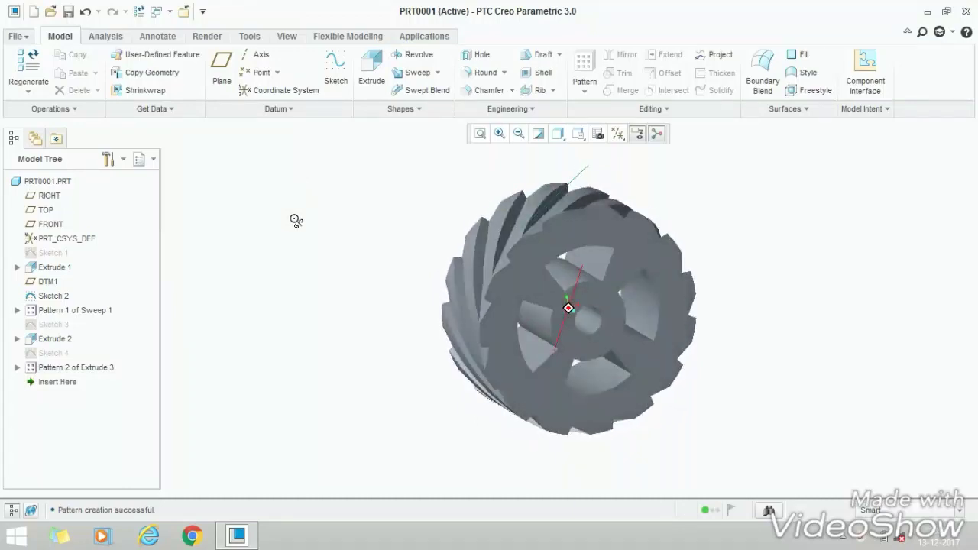
Round the arc and side edges of one slot opening at radius 4.00 (Round 1).
{"action": "left_click", "coordinate": [482, 74]}
{"action": "left_click", "coordinate": [597, 252]}
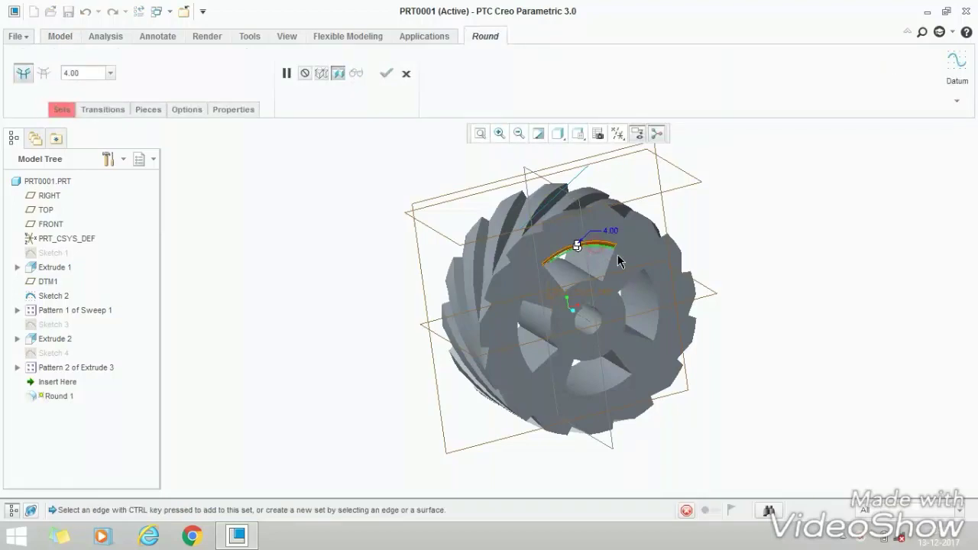
{"action": "left_click", "coordinate": [580, 286], "text": "ctrl"}
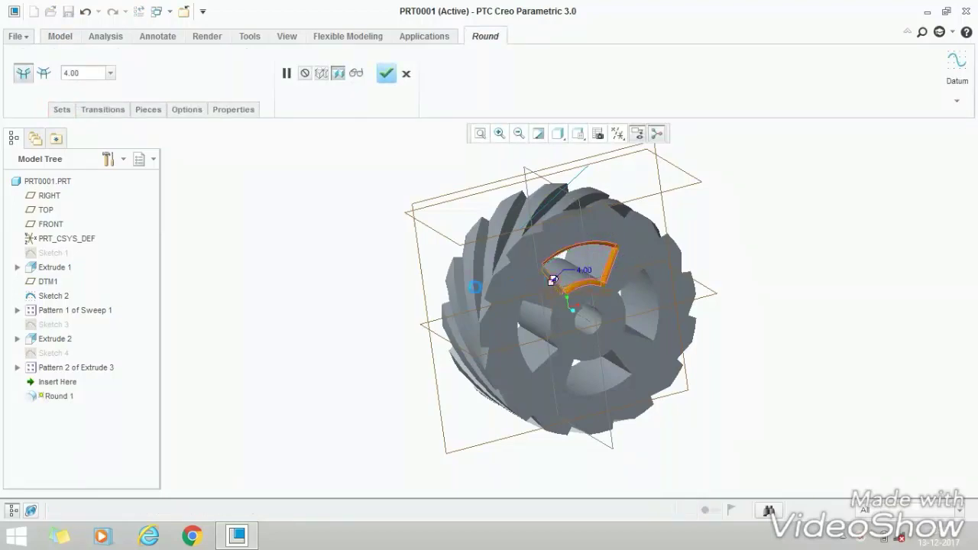
{"action": "middle_click_drag", "start_coordinate": [401, 283], "coordinate": [493, 300]}
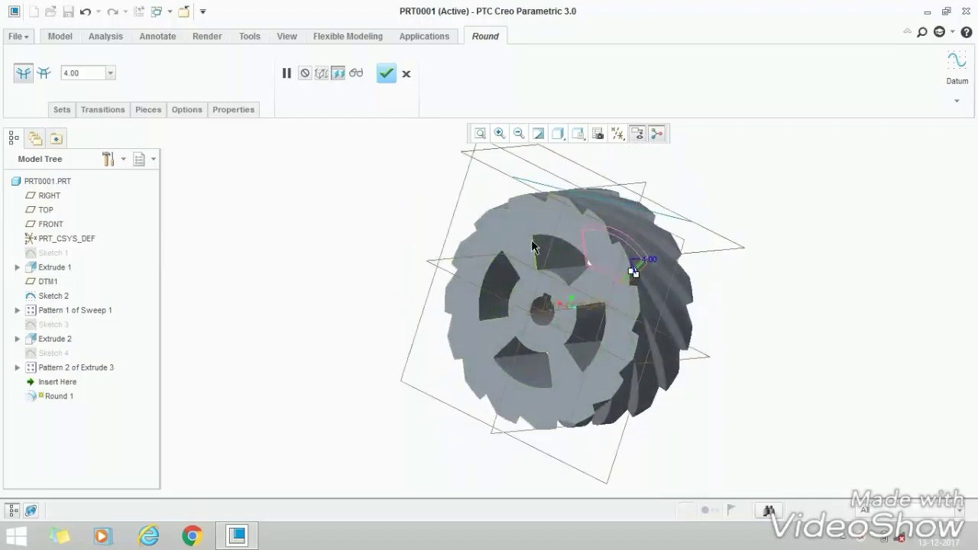
{"action": "scroll", "coordinate": [539, 238], "scroll_direction": "up", "scroll_amount": 2}
{"action": "scroll", "coordinate": [543, 237], "scroll_direction": "up", "scroll_amount": 2}
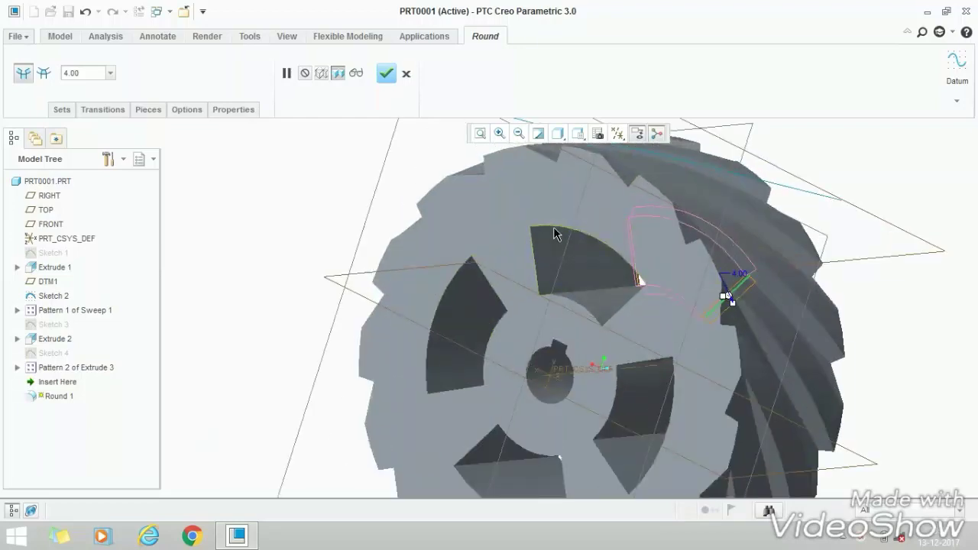
{"action": "left_click", "coordinate": [554, 233]}
{"action": "left_click", "coordinate": [533, 271], "text": "ctrl"}
{"action": "left_click", "coordinate": [565, 300], "text": "ctrl"}
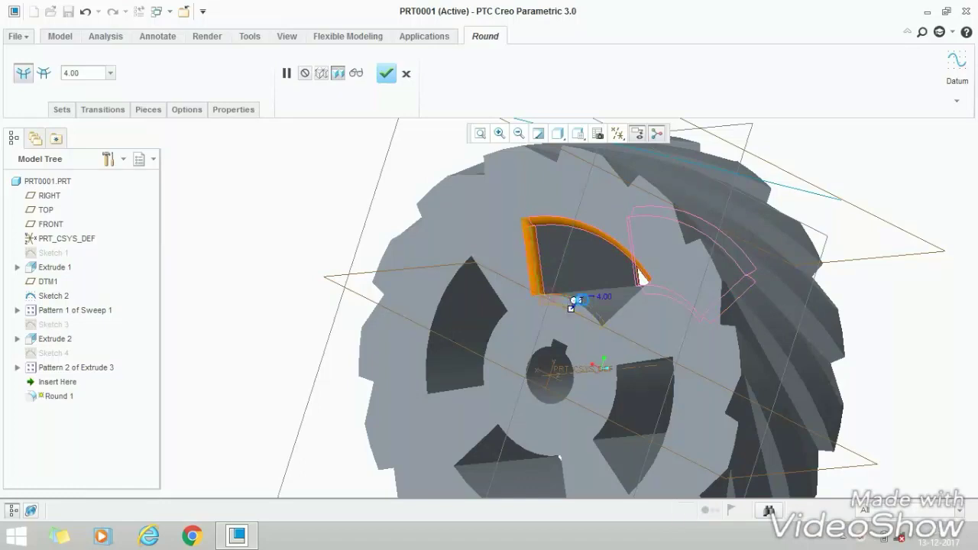
{"action": "left_click", "coordinate": [616, 304], "text": "ctrl"}
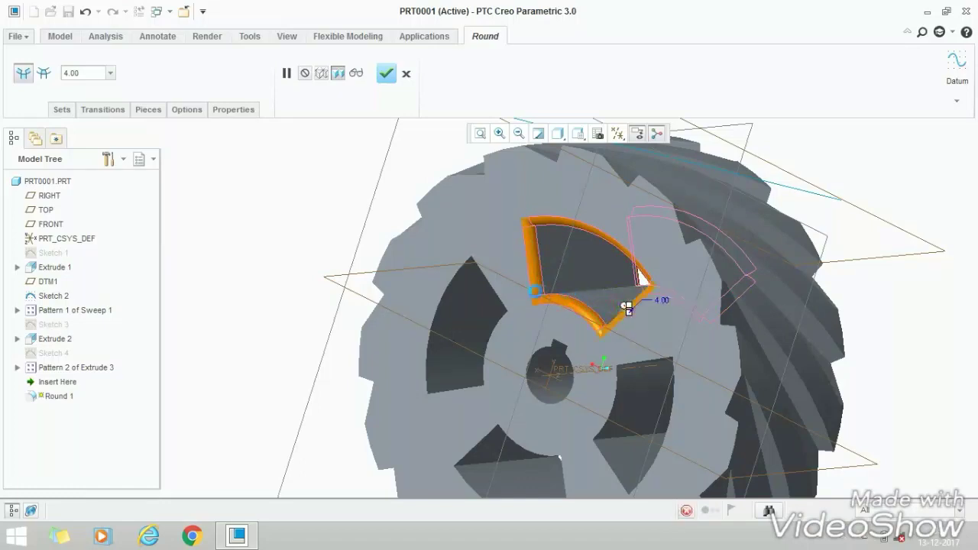
{"action": "mouse_move", "coordinate": [627, 307]}
{"action": "middle_mouse_down"}
{"action": "mouse_move", "coordinate": [489, 279]}
{"action": "mouse_move", "coordinate": [480, 298]}
{"action": "mouse_move", "coordinate": [480, 163]}
{"action": "middle_mouse_up"}
{"action": "left_click", "coordinate": [386, 74]}
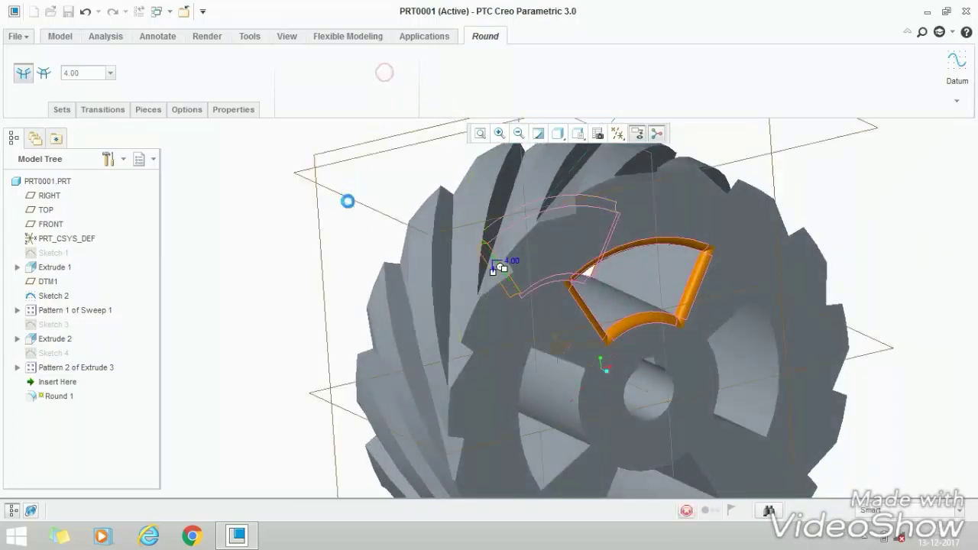
{"action": "left_click", "coordinate": [245, 308]}
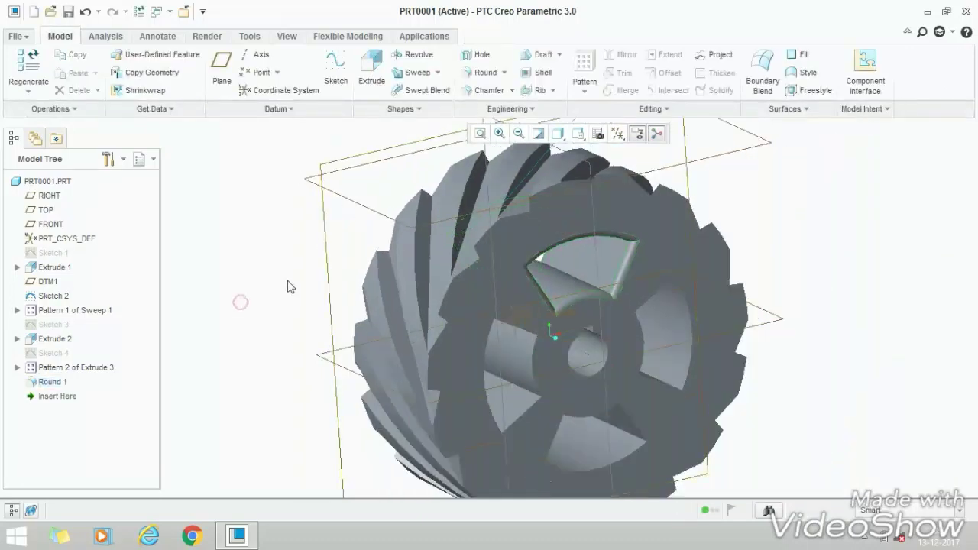
{"action": "mouse_move", "coordinate": [240, 299]}
{"action": "middle_mouse_down"}
{"action": "mouse_move", "coordinate": [268, 249]}
{"action": "mouse_move", "coordinate": [279, 275]}
{"action": "middle_mouse_up"}
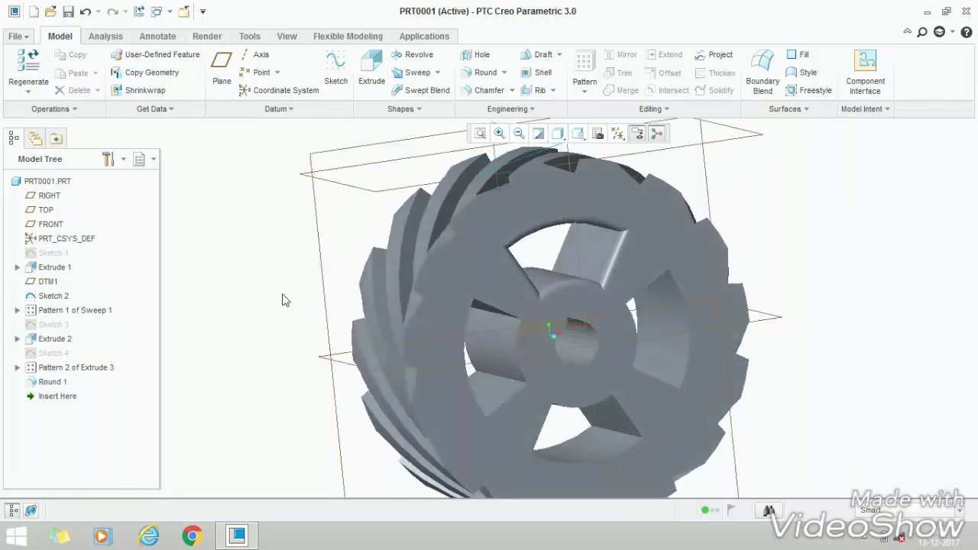
Reference-pattern Round 1 so all four slots get 4 mm fillets.
{"action": "left_click", "coordinate": [53, 383]}
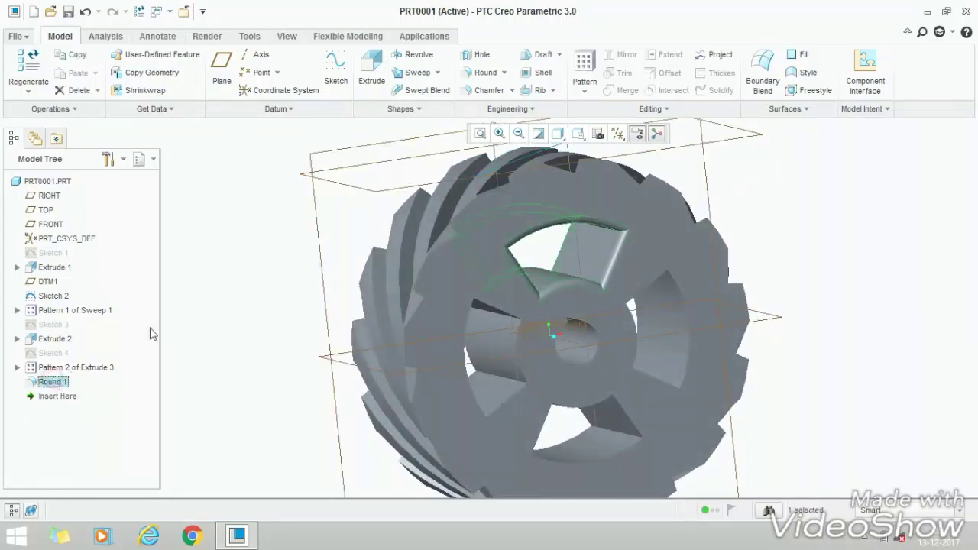
{"action": "left_click", "coordinate": [580, 61]}
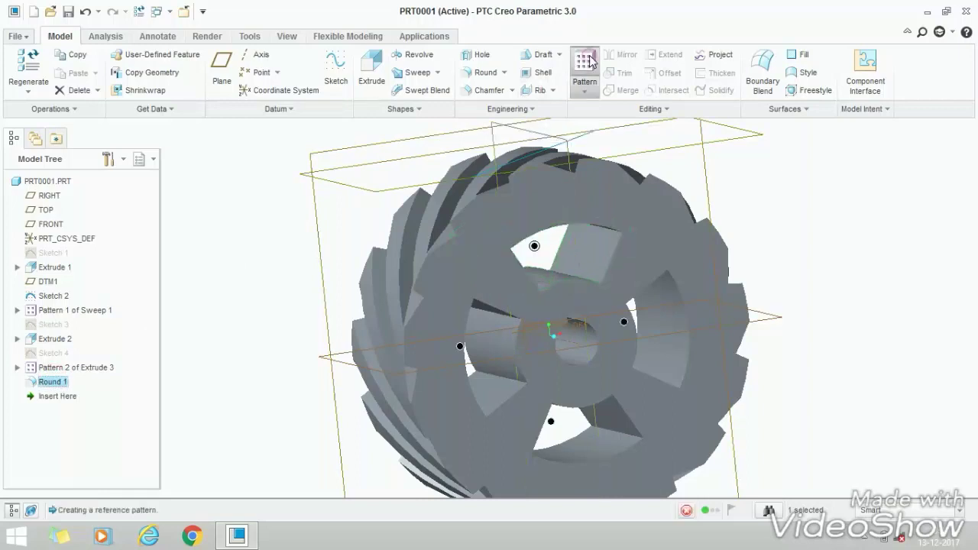
{"action": "left_click", "coordinate": [470, 73]}
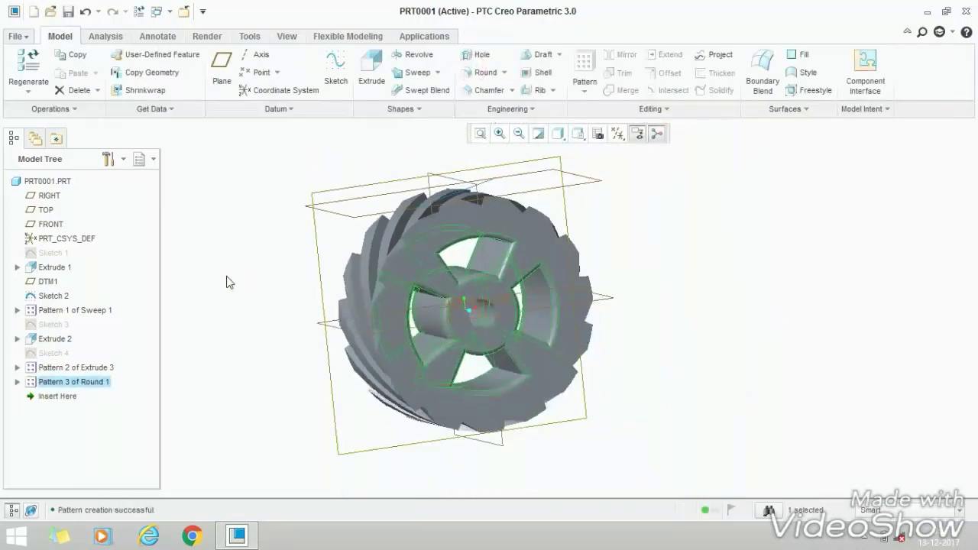
{"action": "left_click", "coordinate": [225, 280]}
{"action": "mouse_move", "coordinate": [225, 279]}
{"action": "middle_mouse_down"}
{"action": "mouse_move", "coordinate": [218, 231]}
{"action": "mouse_move", "coordinate": [242, 283]}
{"action": "mouse_move", "coordinate": [225, 273]}
{"action": "mouse_move", "coordinate": [235, 277]}
{"action": "middle_mouse_up"}
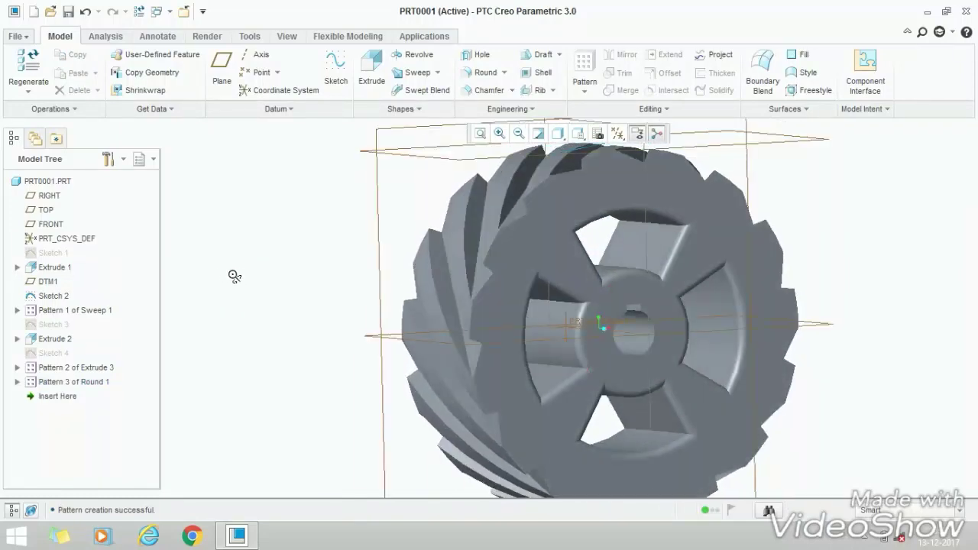
Return the finished helical gear to the default view and orbit it for display.
{"action": "key", "text": "ctrl+d"}
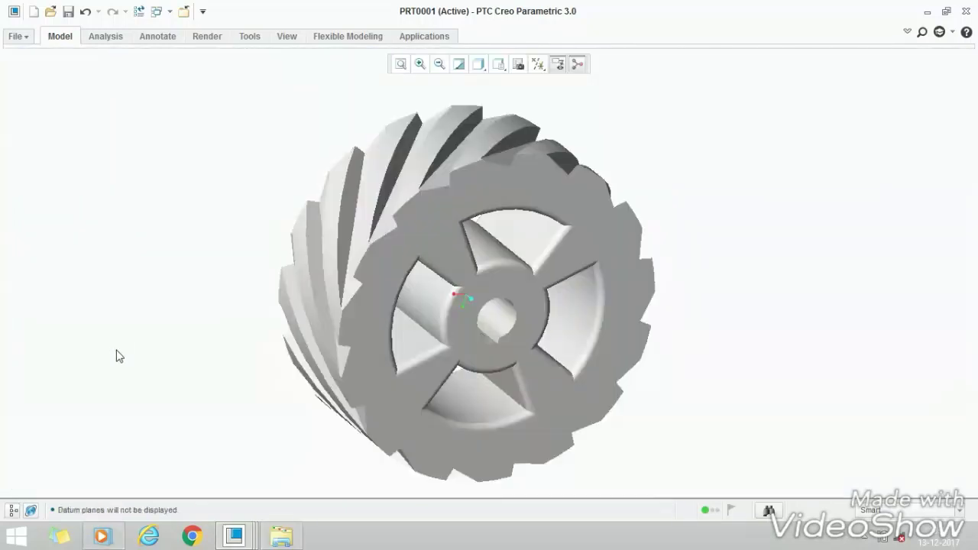
{"action": "mouse_move", "coordinate": [216, 387]}
{"action": "middle_mouse_down"}
{"action": "mouse_move", "coordinate": [204, 344]}
{"action": "mouse_move", "coordinate": [270, 402]}
{"action": "mouse_move", "coordinate": [313, 418]}
{"action": "mouse_move", "coordinate": [240, 395]}
{"action": "mouse_move", "coordinate": [210, 362]}
{"action": "mouse_move", "coordinate": [219, 381]}
{"action": "mouse_move", "coordinate": [191, 382]}
{"action": "mouse_move", "coordinate": [222, 389]}
{"action": "mouse_move", "coordinate": [230, 402]}
{"action": "mouse_move", "coordinate": [213, 395]}
{"action": "middle_mouse_up"}
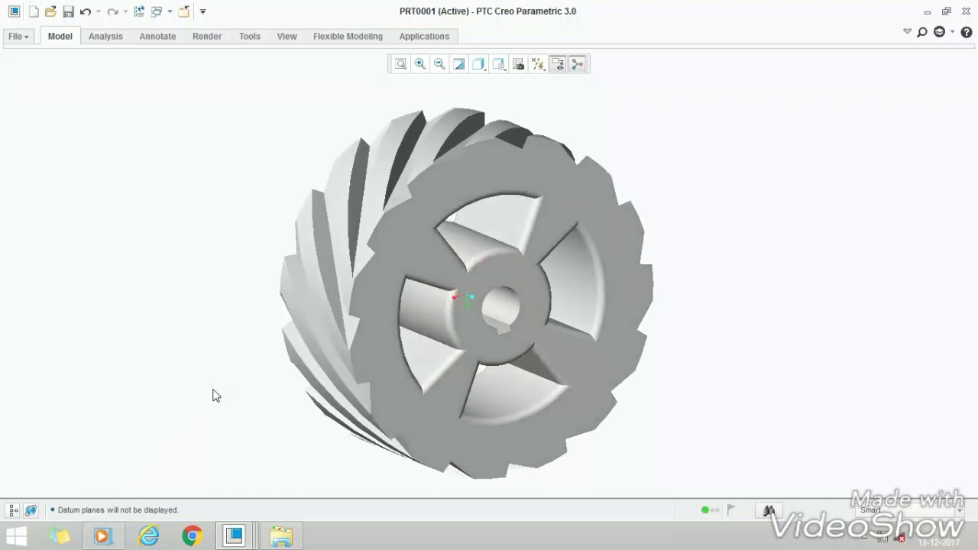